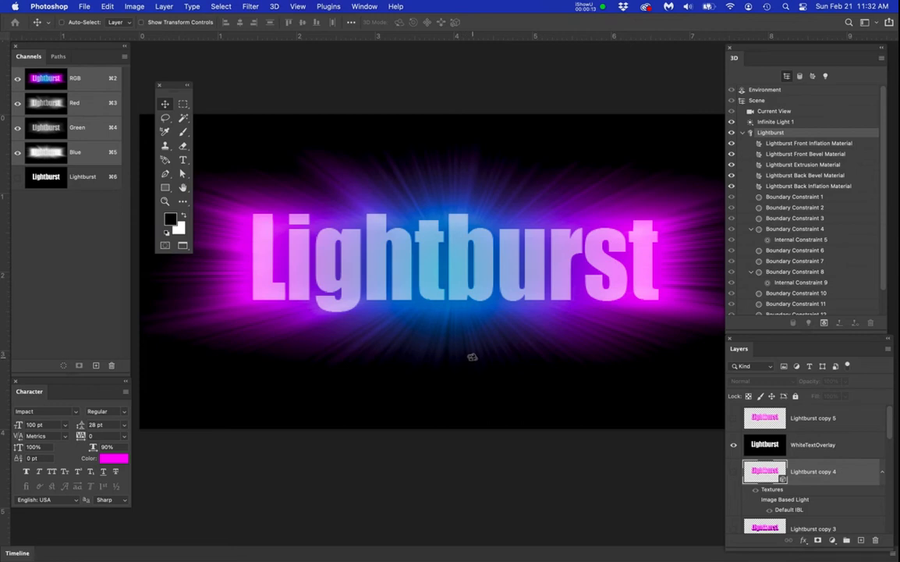
# Hide the WhiteTextOverlay layer and briefly preview the Lightburst copy 5 layer over the burst background
pyautogui.click(812, 440)
pyautogui.click(731, 446)
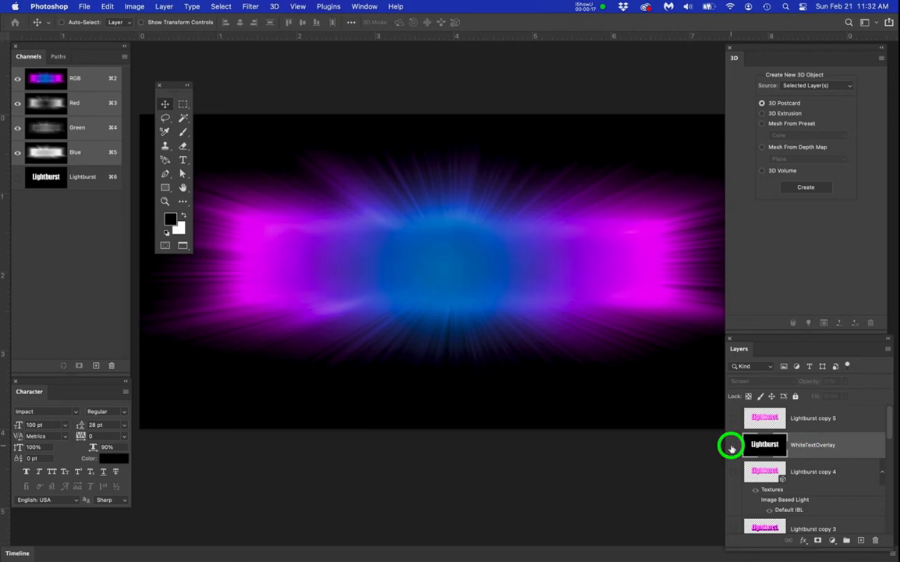
pyautogui.click(733, 419)
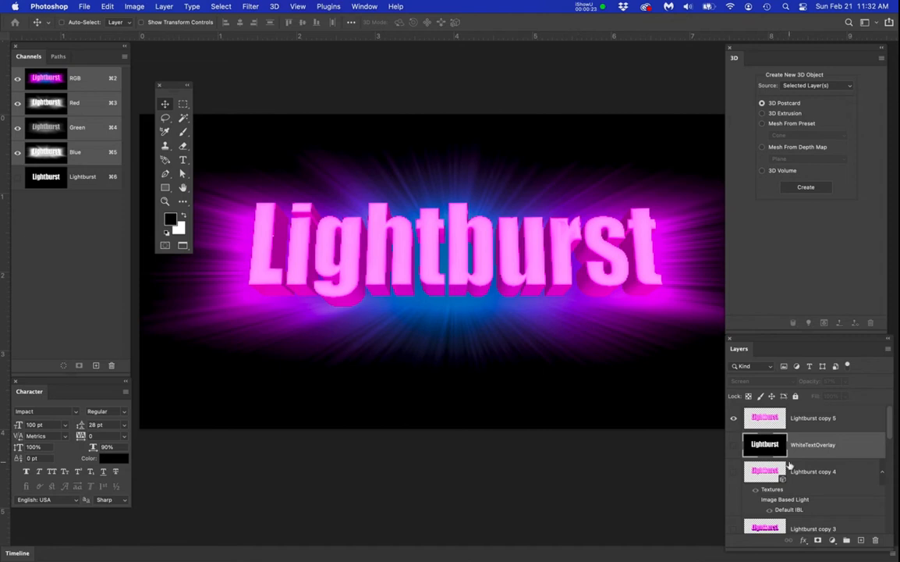
pyautogui.click(733, 419)
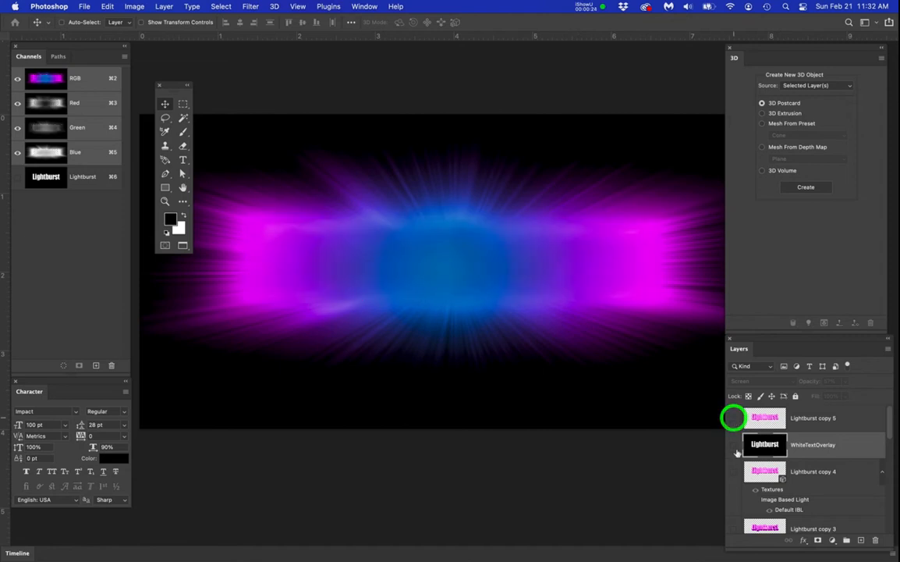
# Show and select the 3D layer Lightburst copy 4, with the 3D orbit mode active
pyautogui.click(735, 472)
pyautogui.click(809, 473)
pyautogui.doubleClick(809, 472)
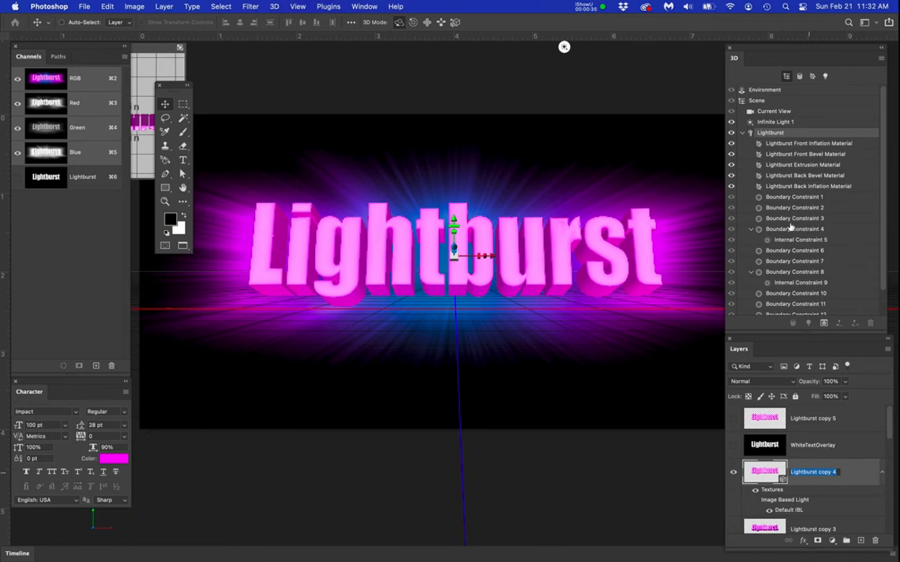
pyautogui.click(399, 22)
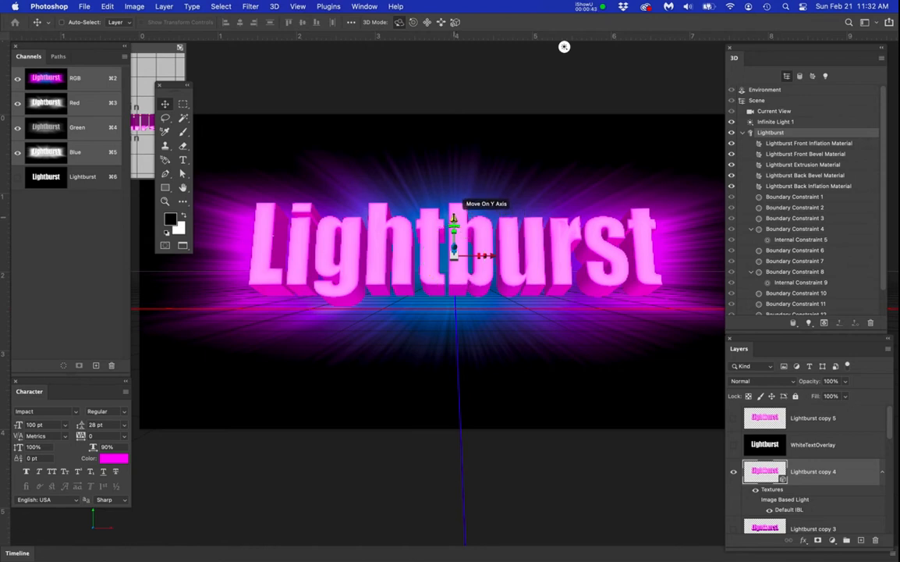
# Try moving the 3D Lightburst text along the Y, X and Z axes, undoing each move
pyautogui.moveTo(453, 226); pyautogui.dragTo(453, 205)
pyautogui.press('super+z')
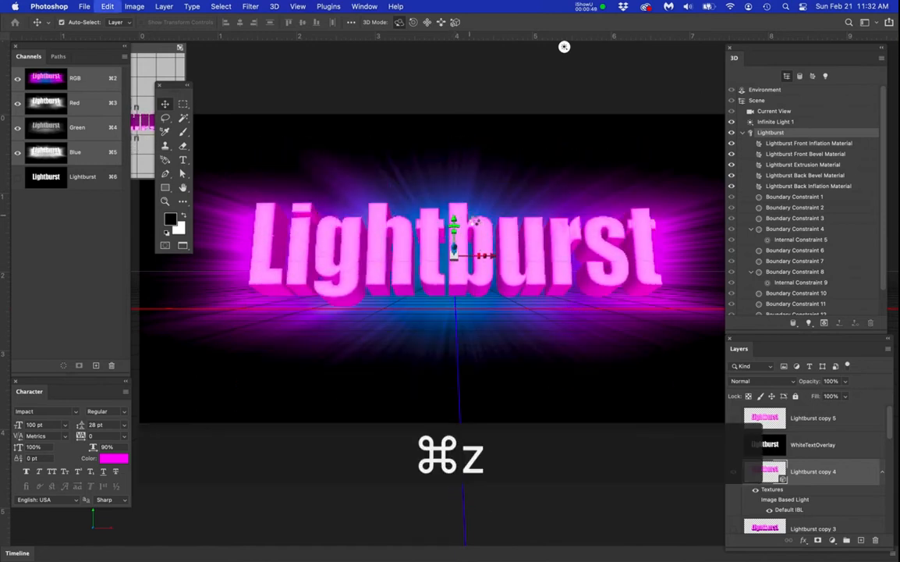
pyautogui.moveTo(493, 255); pyautogui.dragTo(515, 283)
pyautogui.press('super+z')
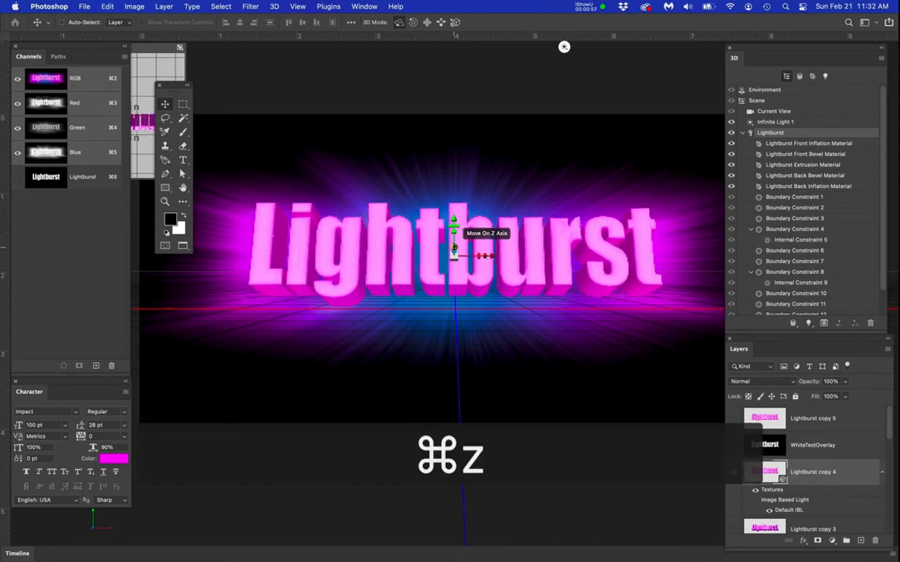
pyautogui.moveTo(454, 248); pyautogui.dragTo(480, 171)
pyautogui.press('super+z')
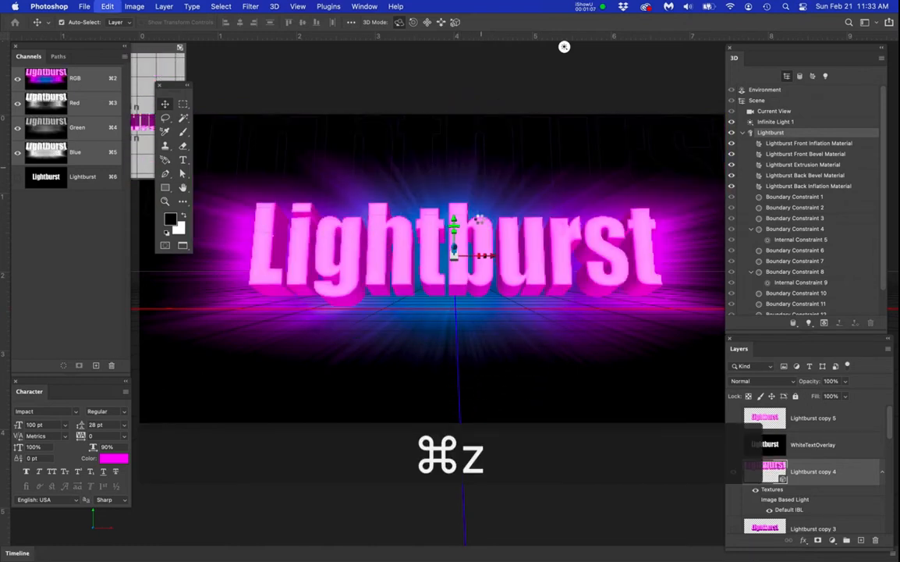
# Try orbiting the 3D view around the Lightburst text and undo the rotation
pyautogui.click(398, 23)
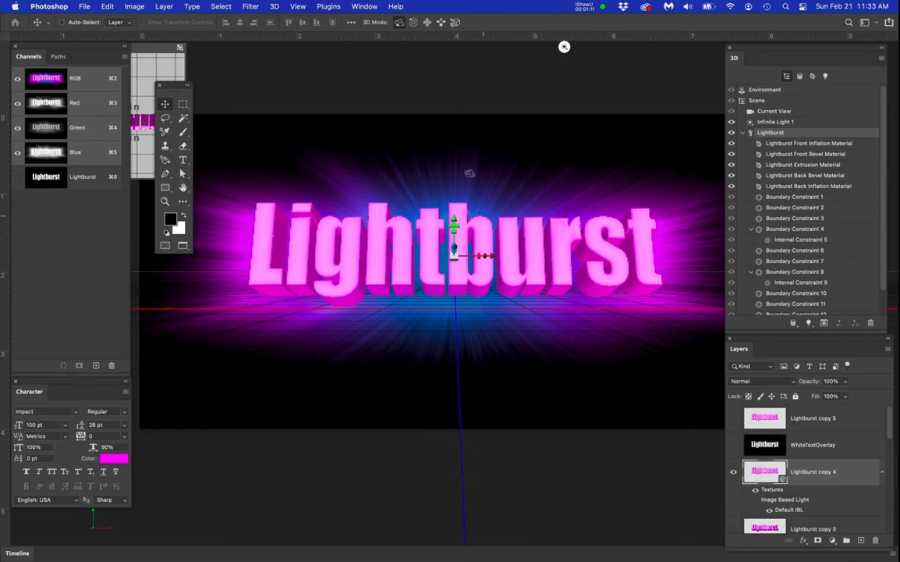
pyautogui.click(398, 23)
pyautogui.moveTo(394, 156); pyautogui.dragTo(322, 176)
pyautogui.press('super+z')
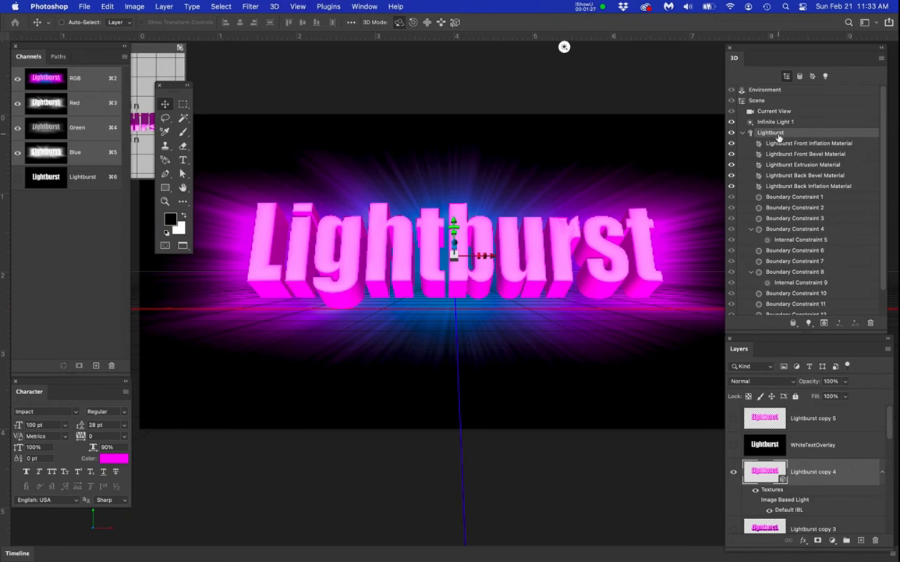
# Set the Lightburst mesh's extrusion depth to about -0.486 in and lower the text slightly along the Y axis
pyautogui.click(783, 133)
pyautogui.doubleClick(791, 134)
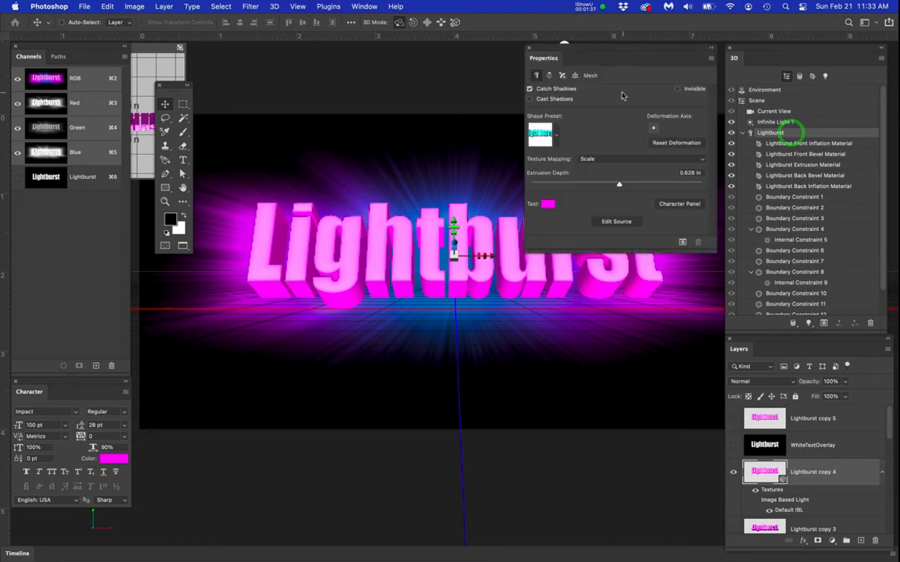
pyautogui.moveTo(619, 186)
pyautogui.mouseDown()
pyautogui.moveTo(628, 188)
pyautogui.moveTo(621, 185)
pyautogui.mouseUp()
pyautogui.moveTo(428, 323); pyautogui.dragTo(430, 346)
pyautogui.moveTo(617, 185); pyautogui.dragTo(616, 184)
pyautogui.press('super+z')
pyautogui.press('super+z')
pyautogui.press('super+z')
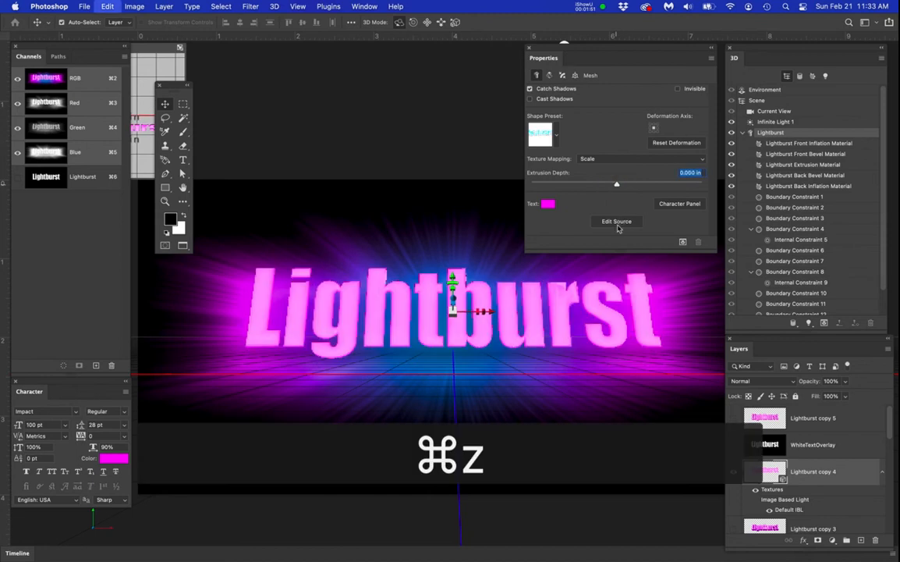
pyautogui.press('super+z')
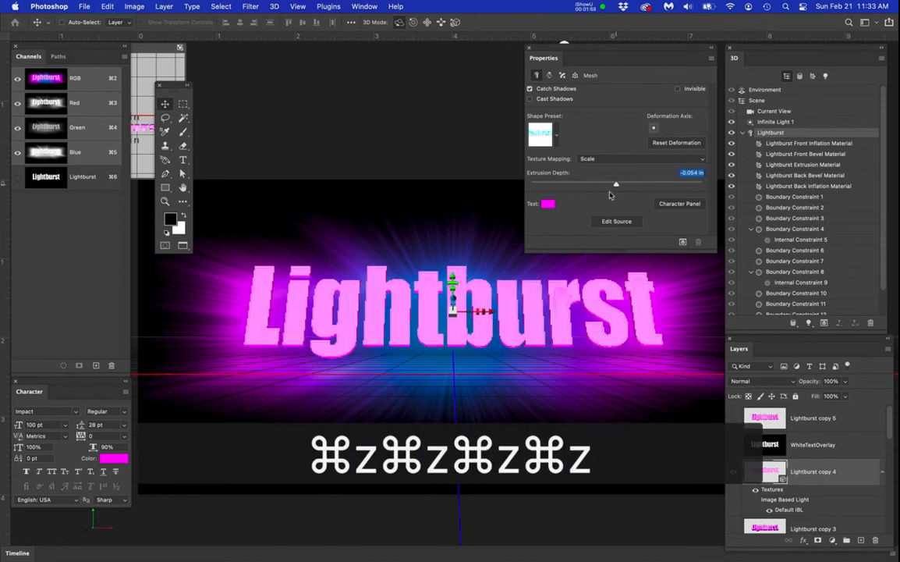
pyautogui.moveTo(613, 184); pyautogui.dragTo(616, 185)
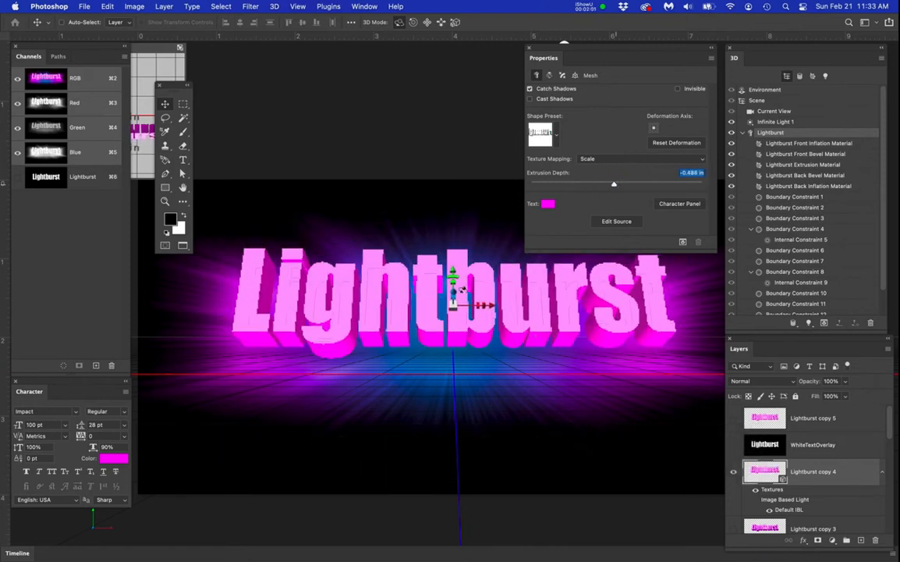
pyautogui.moveTo(453, 271); pyautogui.dragTo(453, 272)
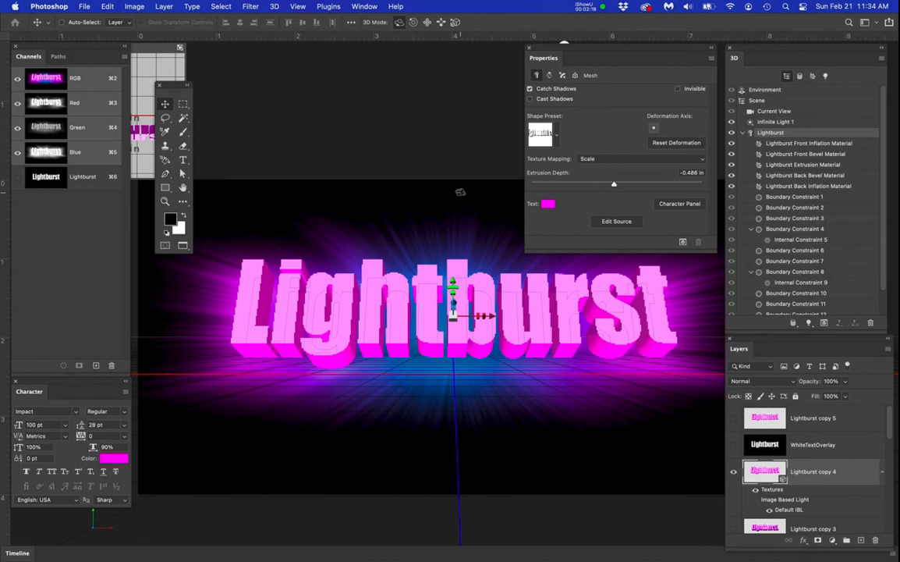
# Switch to the original flat Lightburst document, enlarge the Layers panel, and move the Properties panel below the artwork
pyautogui.press('super+grave')
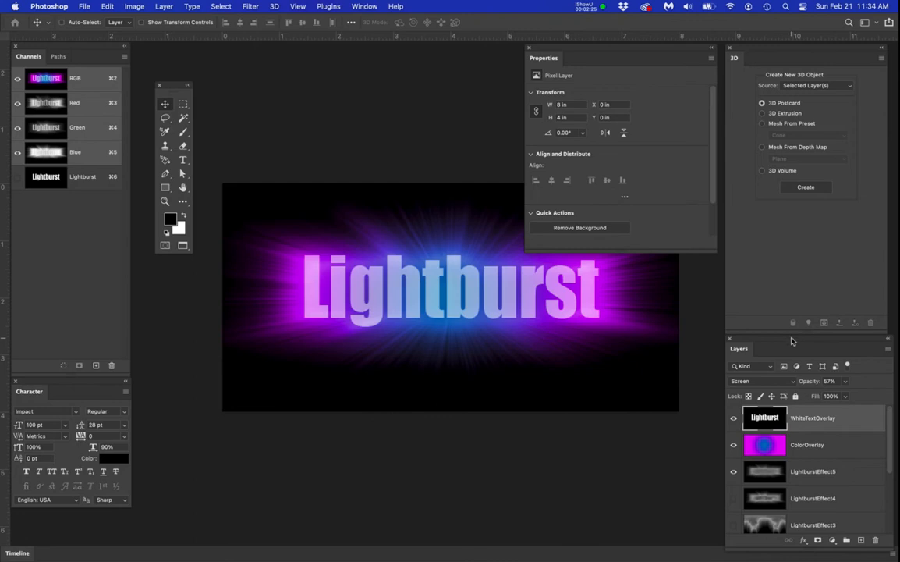
pyautogui.moveTo(792, 334); pyautogui.dragTo(796, 250)
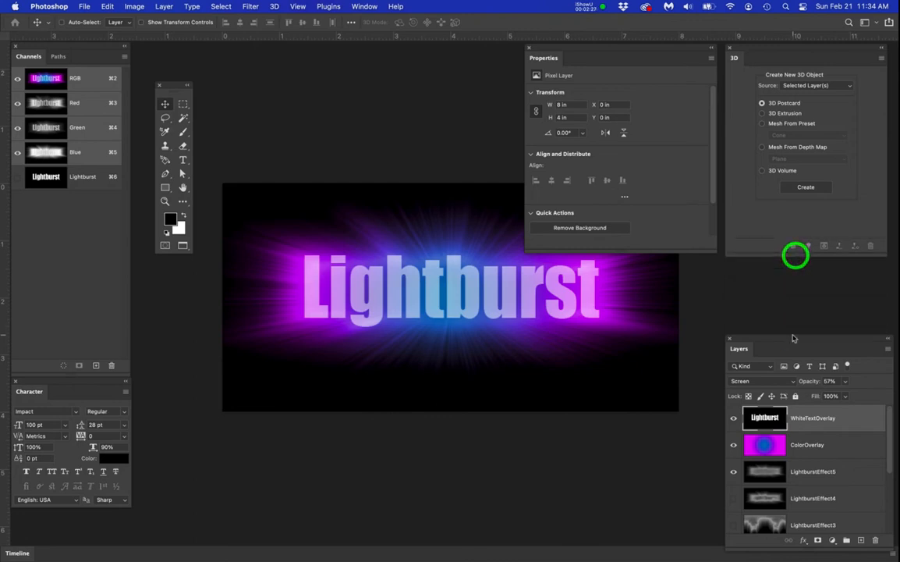
pyautogui.moveTo(796, 343); pyautogui.dragTo(792, 267)
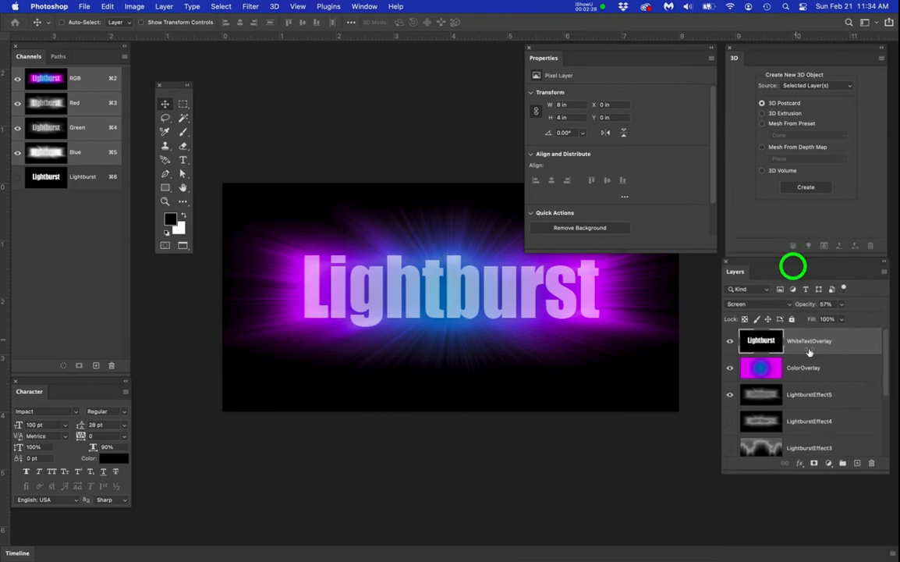
pyautogui.moveTo(810, 472); pyautogui.dragTo(821, 546)
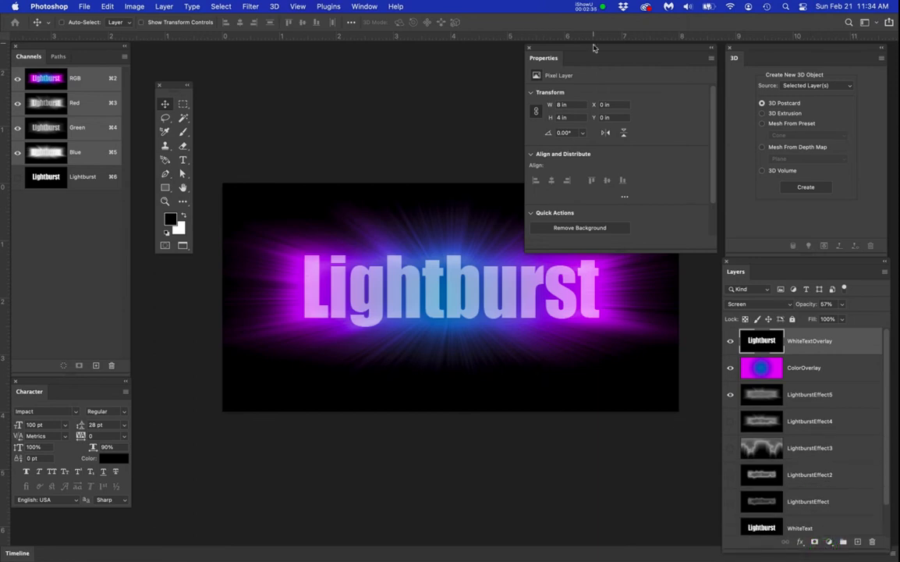
pyautogui.moveTo(593, 52); pyautogui.dragTo(590, 337)
pyautogui.moveTo(523, 254); pyautogui.dragTo(514, 152)
pyautogui.scroll(2, 489, 165)
pyautogui.moveTo(509, 201); pyautogui.dragTo(522, 206)
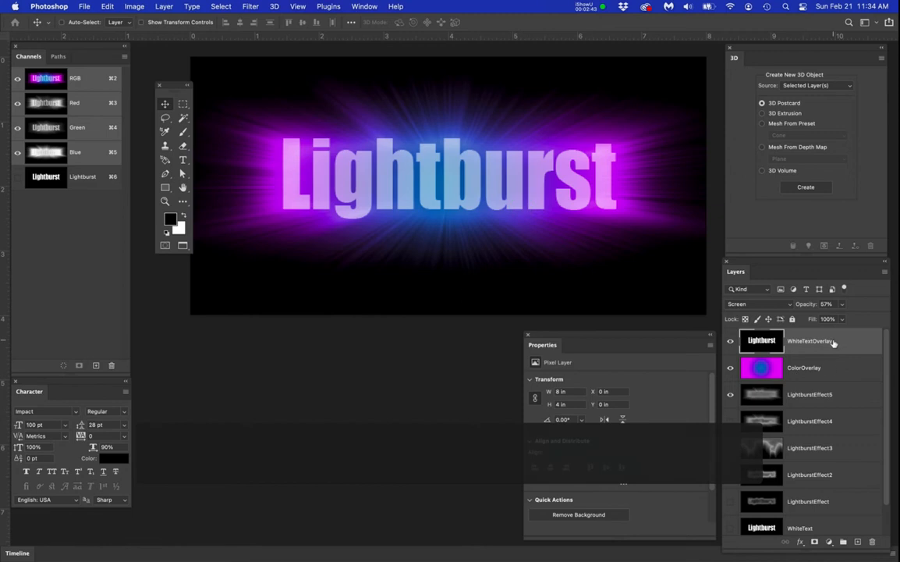
# Hide the WhiteTextOverlay layer and duplicate the Lightburst type layer to the top of the layer stack
pyautogui.click(731, 342)
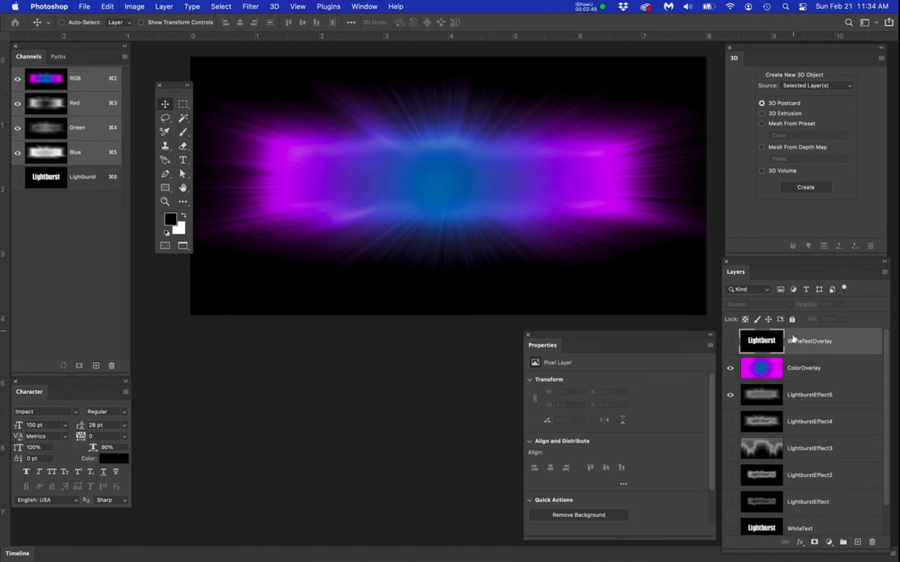
pyautogui.scroll(-1, 804, 445)
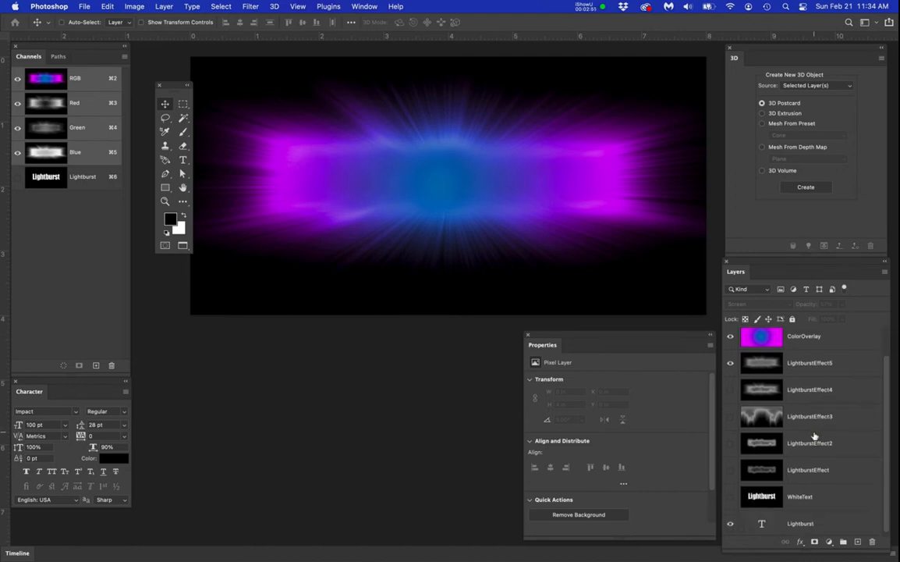
pyautogui.click(817, 529)
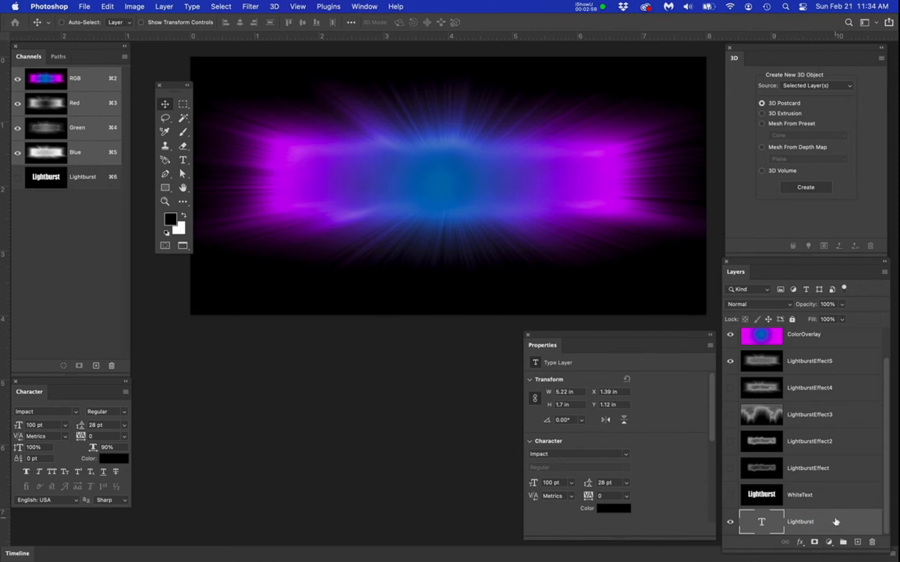
pyautogui.moveTo(825, 521); pyautogui.dragTo(826, 339)
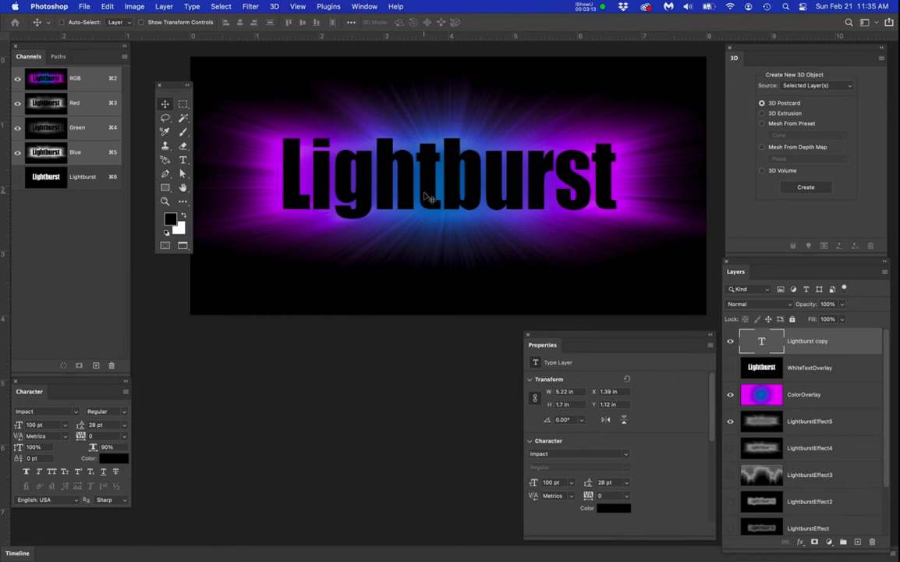
pyautogui.click(848, 344)
# Clear the Properties and Tools panels away from the artwork and extrude the Lightburst copy type layer to 3D
pyautogui.click(528, 338)
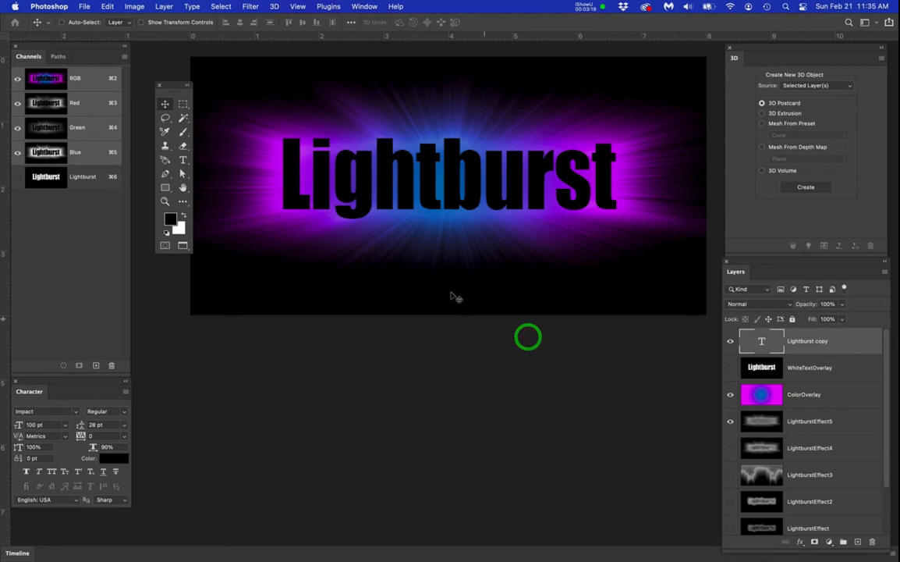
pyautogui.scroll(1, 420, 271)
pyautogui.scroll(1, 420, 272)
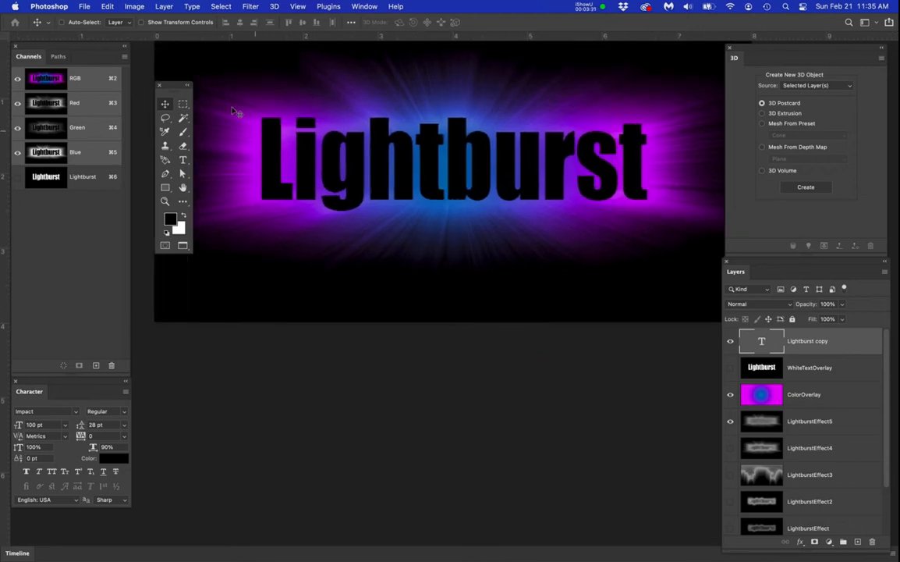
pyautogui.moveTo(172, 88); pyautogui.dragTo(154, 84)
pyautogui.moveTo(484, 366); pyautogui.dragTo(477, 372)
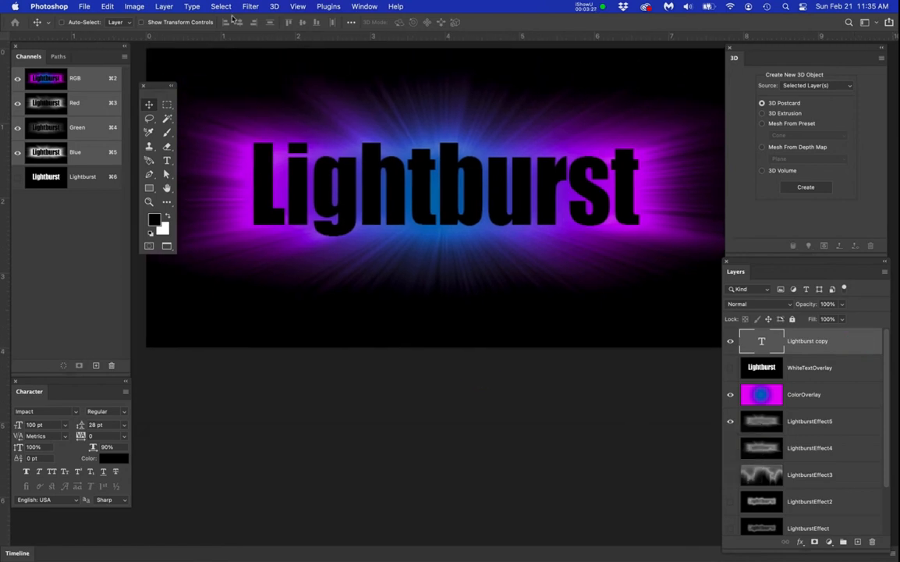
pyautogui.click(193, 6)
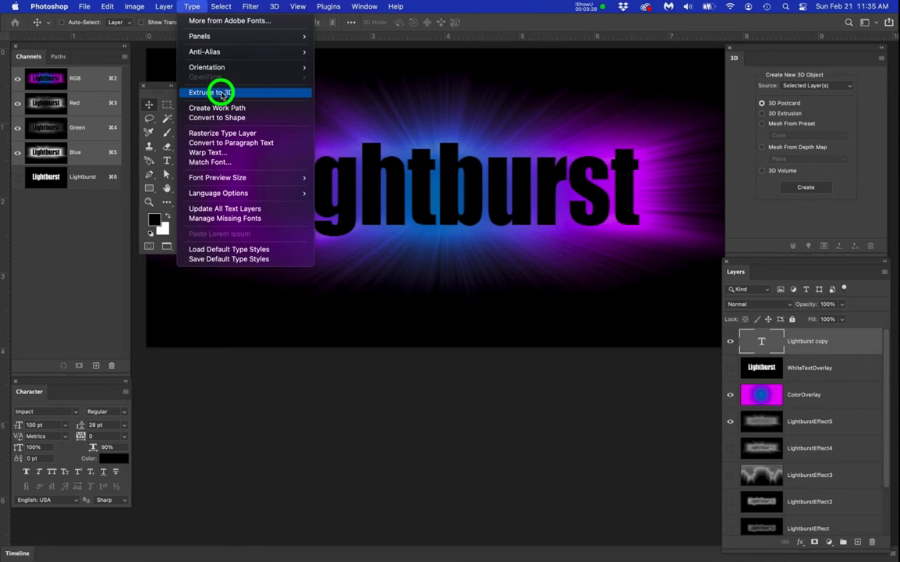
pyautogui.click(223, 93)
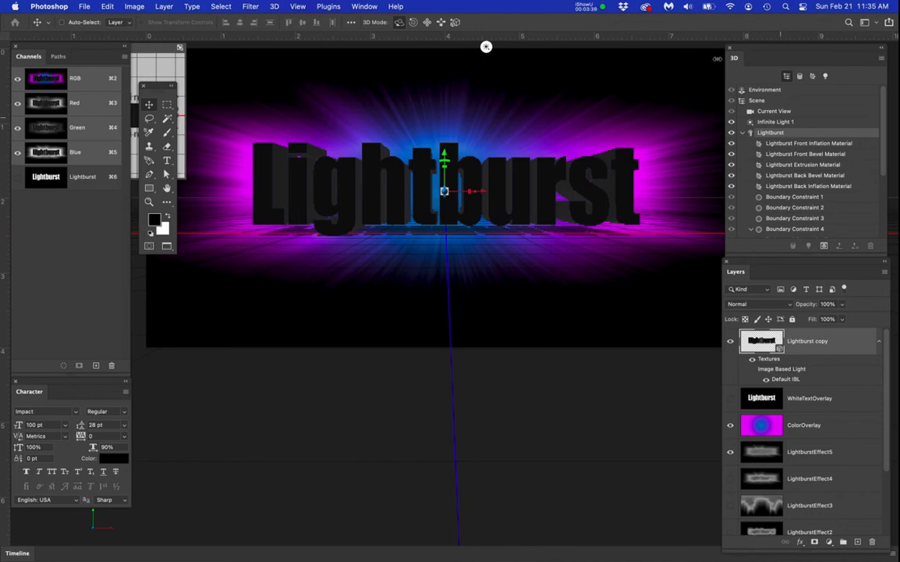
pyautogui.click(363, 6)
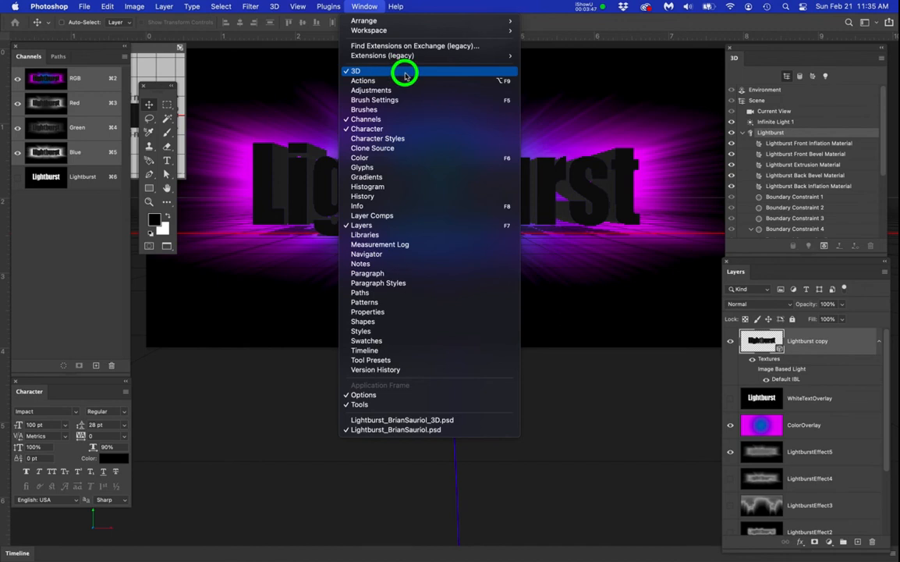
pyautogui.click(663, 83)
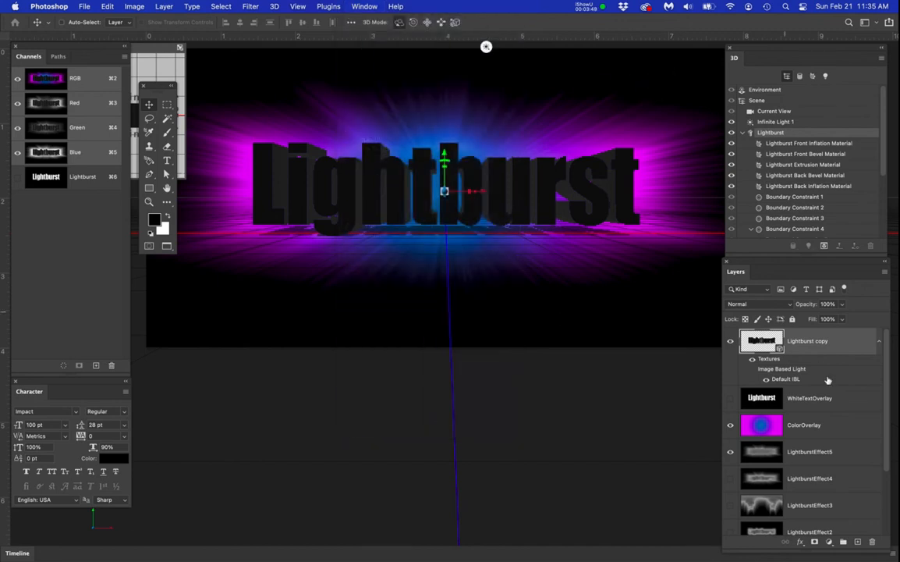
pyautogui.click(193, 7)
pyautogui.moveTo(196, 7); pyautogui.dragTo(551, 102)
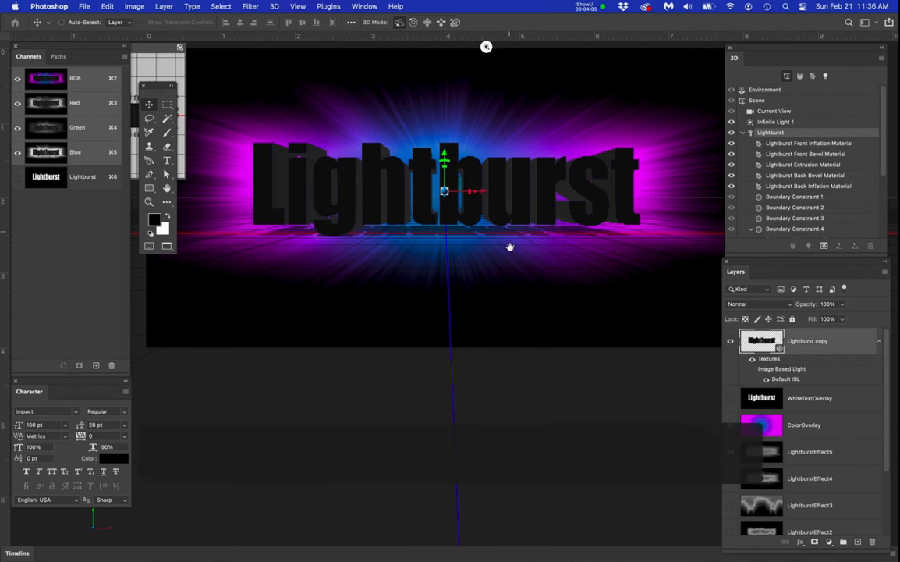
# Re-aim Infinite Light 1 so it shines on the 3D text from further to the right
pyautogui.moveTo(500, 287); pyautogui.dragTo(504, 296)
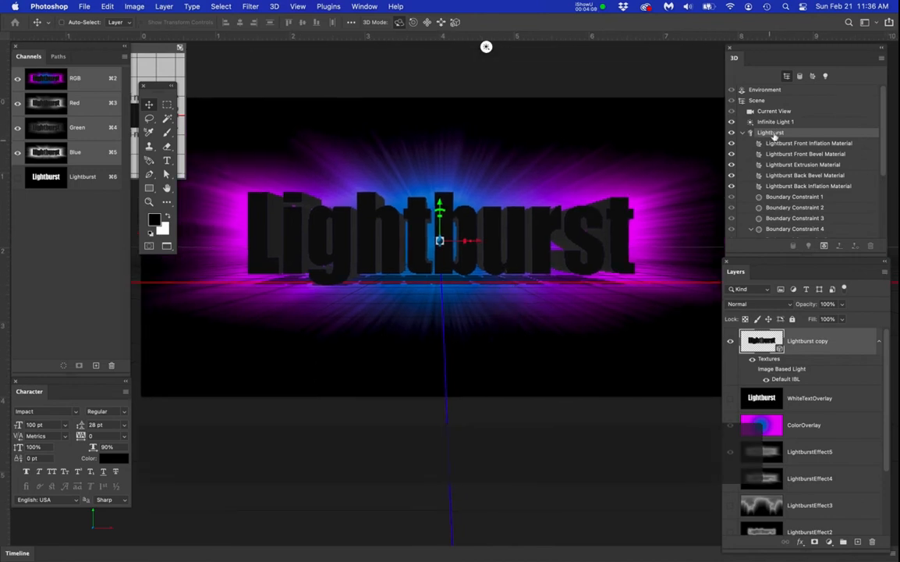
pyautogui.click(796, 132)
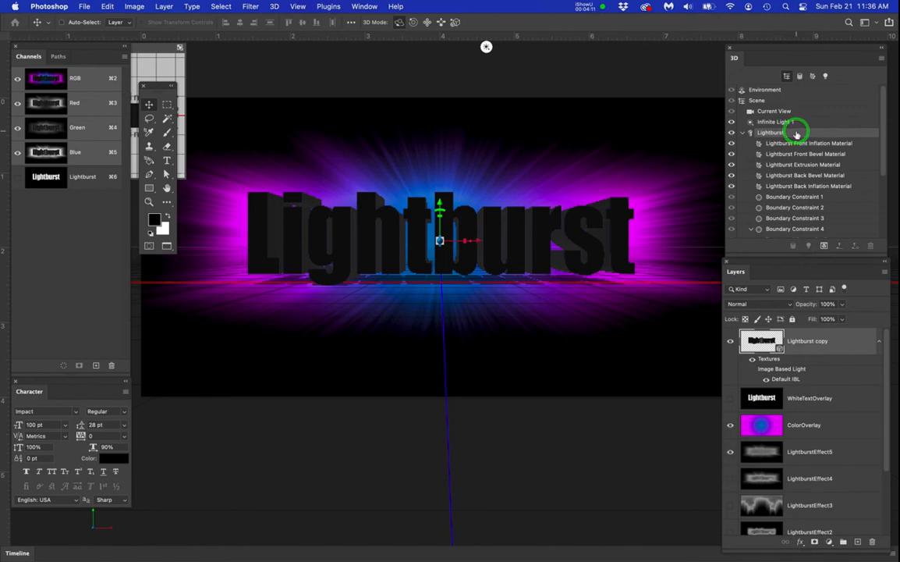
pyautogui.click(788, 121)
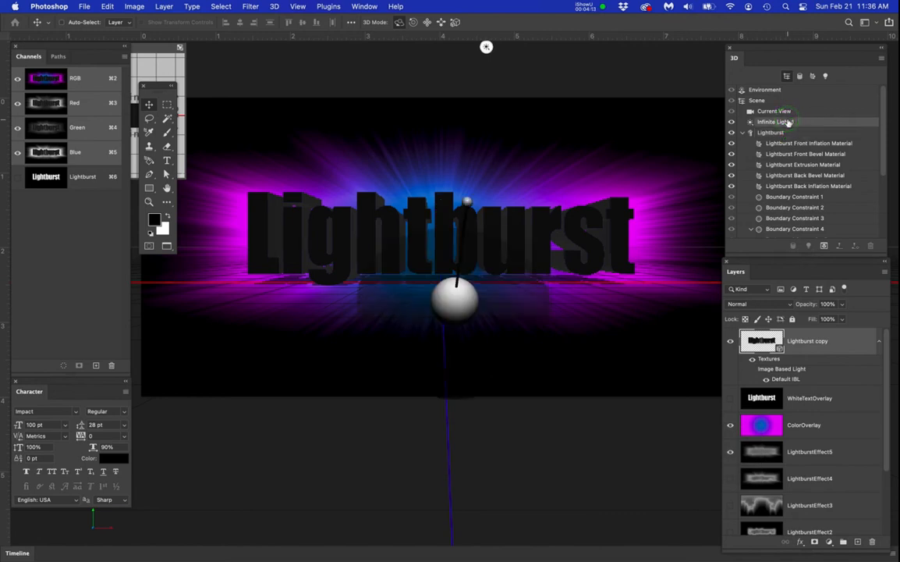
pyautogui.moveTo(467, 202)
pyautogui.mouseDown()
pyautogui.moveTo(500, 203)
pyautogui.moveTo(388, 203)
pyautogui.moveTo(536, 230)
pyautogui.moveTo(499, 225)
pyautogui.mouseUp()
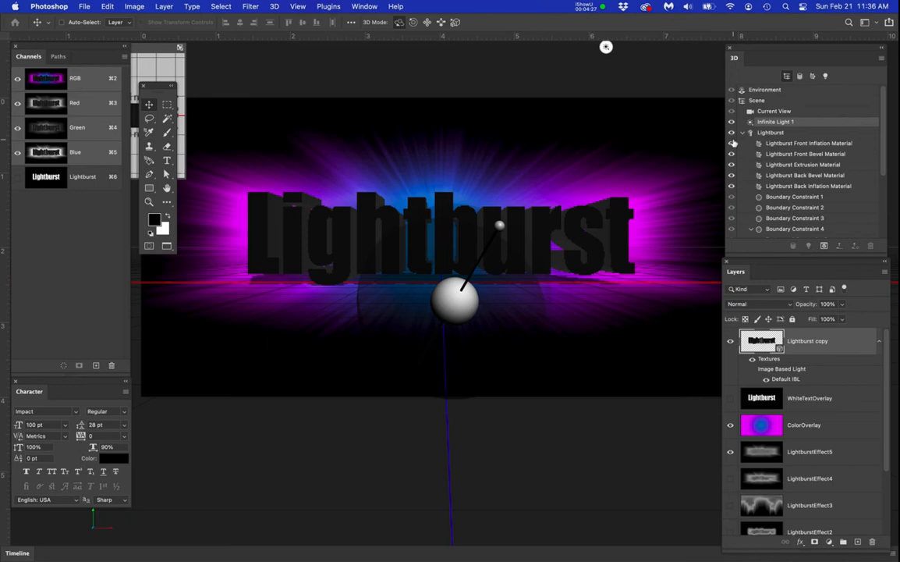
# Open the Lightburst mesh properties and set the 3D text color to bright magenta
pyautogui.click(773, 132)
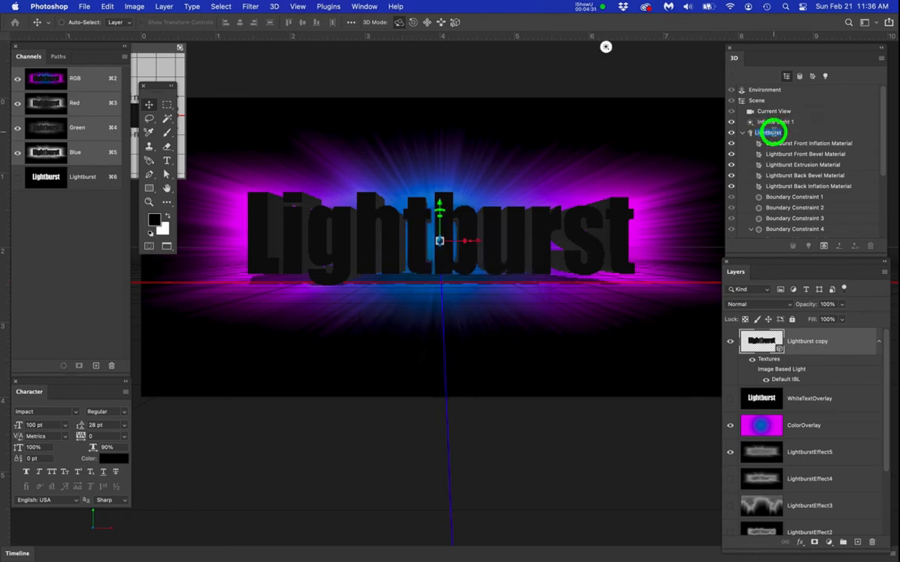
pyautogui.click(809, 133)
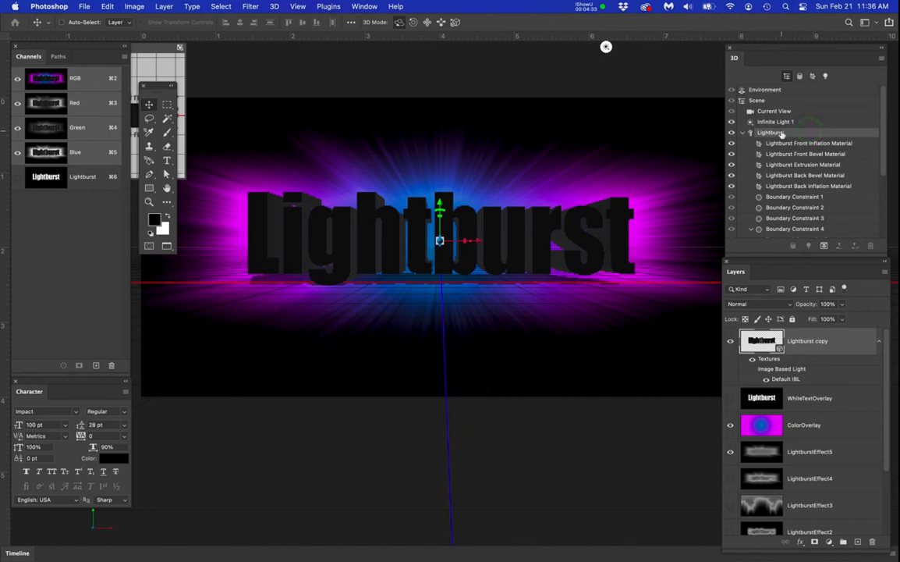
pyautogui.doubleClick(831, 133)
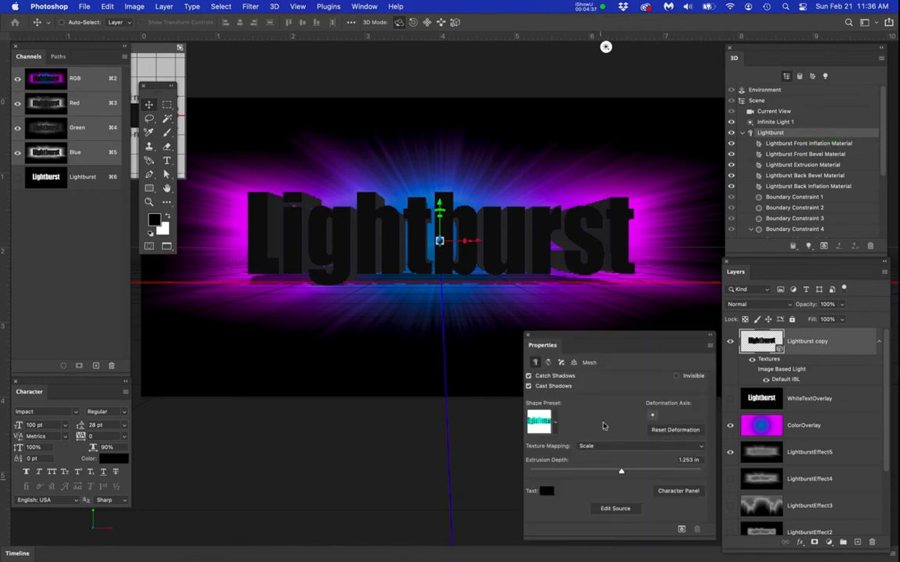
pyautogui.moveTo(597, 344); pyautogui.dragTo(593, 316)
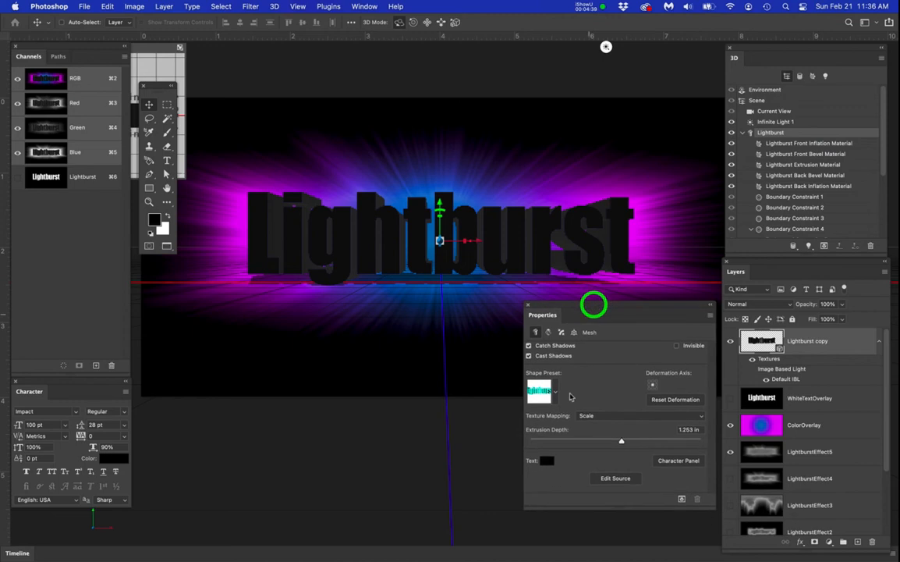
pyautogui.click(546, 461)
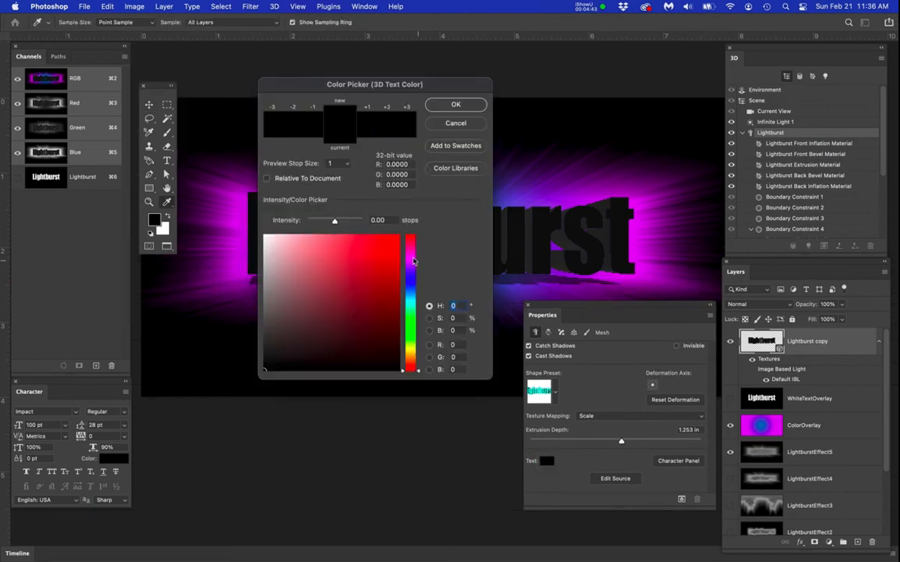
pyautogui.click(414, 256)
pyautogui.moveTo(378, 249); pyautogui.dragTo(363, 238)
pyautogui.click(441, 105)
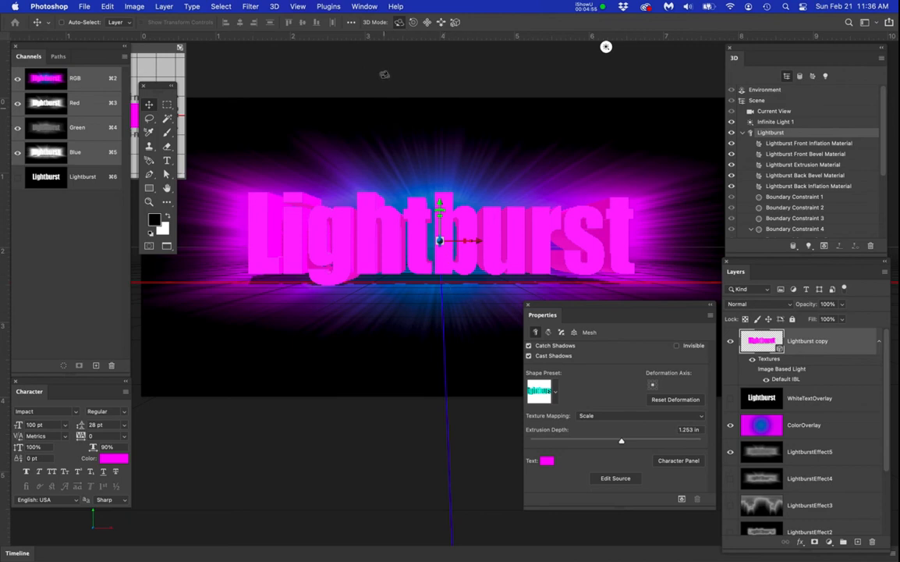
# Tilt the Lightburst mesh slightly in 3D to expose the undersides of the letters
pyautogui.click(398, 23)
pyautogui.moveTo(439, 183); pyautogui.dragTo(443, 162)
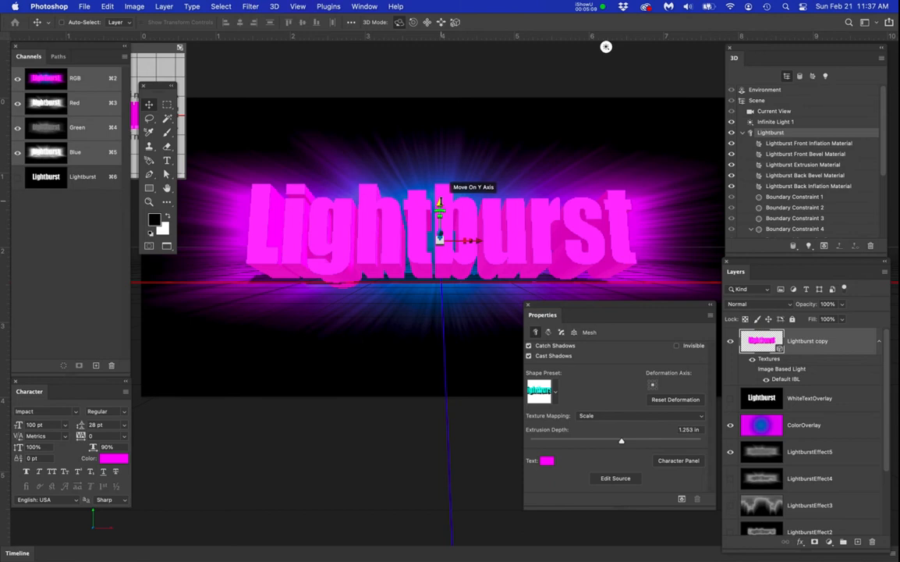
pyautogui.scroll(3, 441, 201)
pyautogui.scroll(-2, 441, 200)
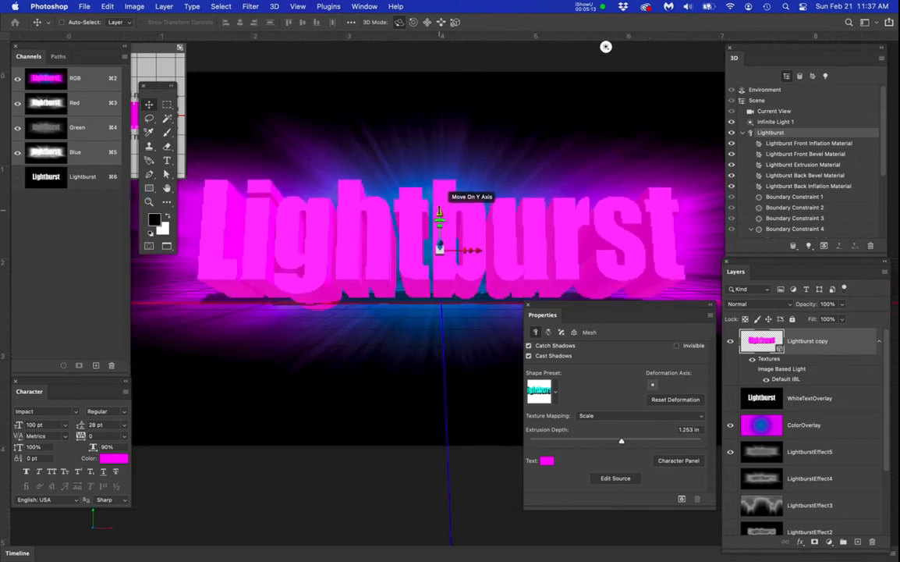
pyautogui.scroll(-1, 441, 201)
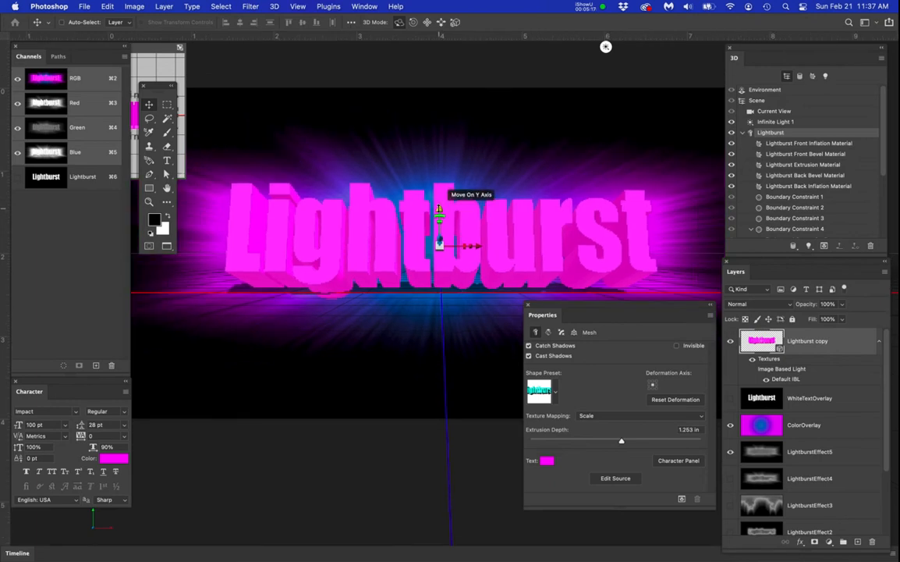
# Try and undo Y- and X-axis adjustments of the Lightburst mesh, and push it back slightly along the Z axis
pyautogui.moveTo(439, 209)
pyautogui.mouseDown()
pyautogui.moveTo(438, 221)
pyautogui.moveTo(437, 204)
pyautogui.mouseUp()
pyautogui.press('super+z')
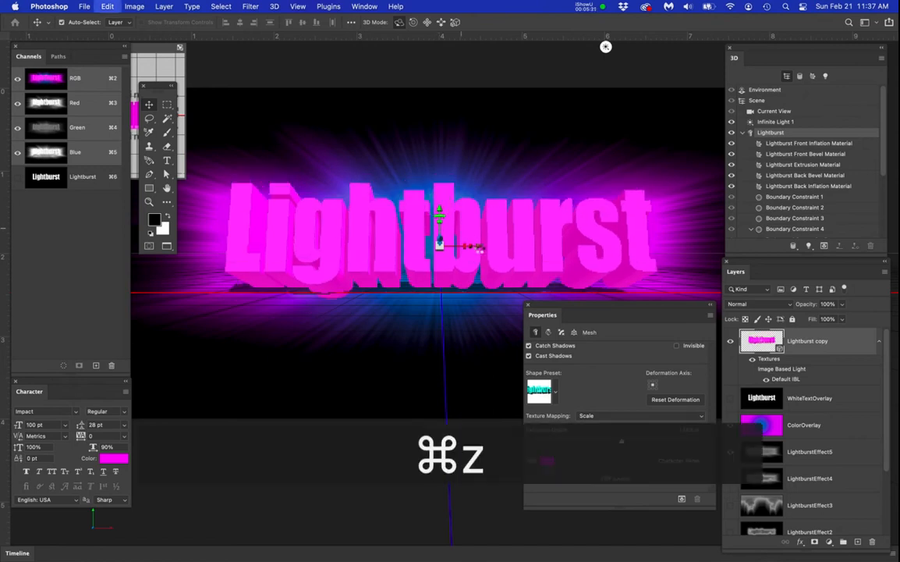
pyautogui.moveTo(477, 245)
pyautogui.mouseDown()
pyautogui.moveTo(417, 243)
pyautogui.moveTo(495, 252)
pyautogui.moveTo(478, 248)
pyautogui.mouseUp()
pyautogui.press('super+z')
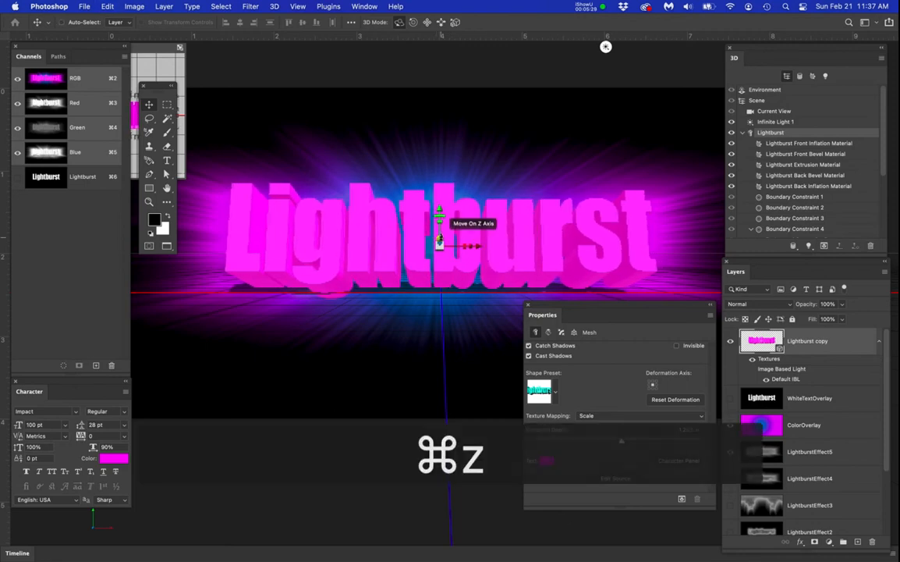
pyautogui.moveTo(437, 237)
pyautogui.mouseDown()
pyautogui.moveTo(450, 207)
pyautogui.moveTo(432, 254)
pyautogui.moveTo(440, 250)
pyautogui.mouseUp()
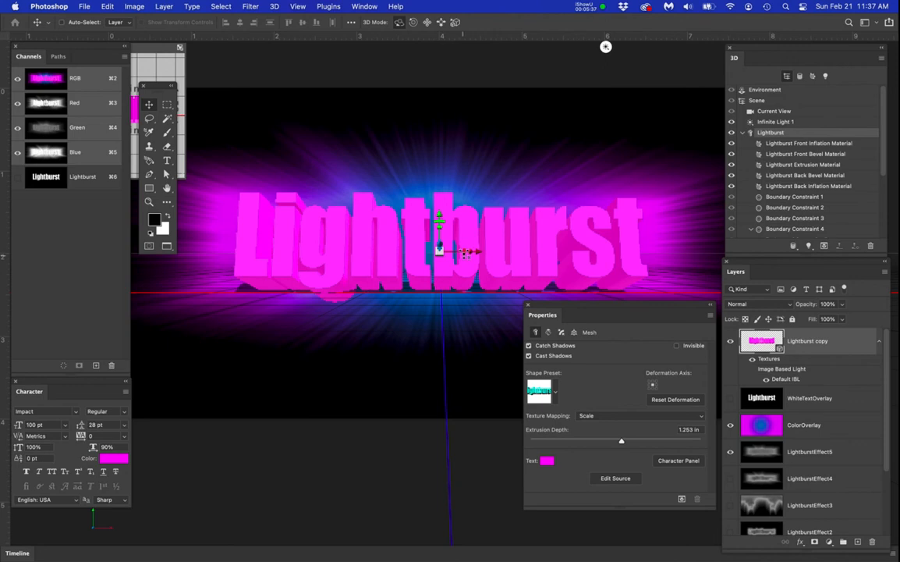
# Try rotating the Lightburst mesh around its Z and Y axes and transforming it with other axis handles, undoing each change
pyautogui.moveTo(464, 251); pyautogui.dragTo(440, 240)
pyautogui.press('super+z')
pyautogui.press('super+z')
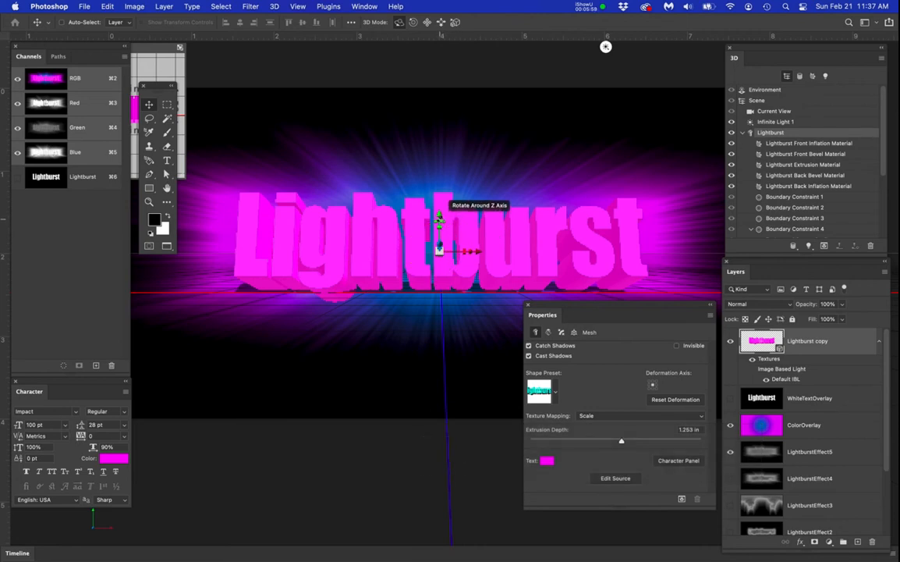
pyautogui.moveTo(442, 224); pyautogui.dragTo(452, 227)
pyautogui.press('super+z')
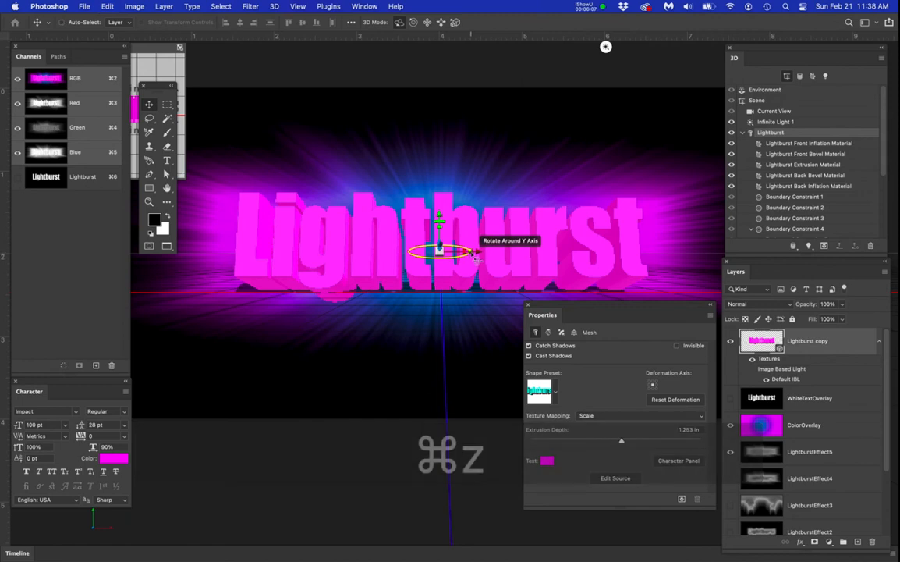
pyautogui.moveTo(470, 250); pyautogui.dragTo(417, 313)
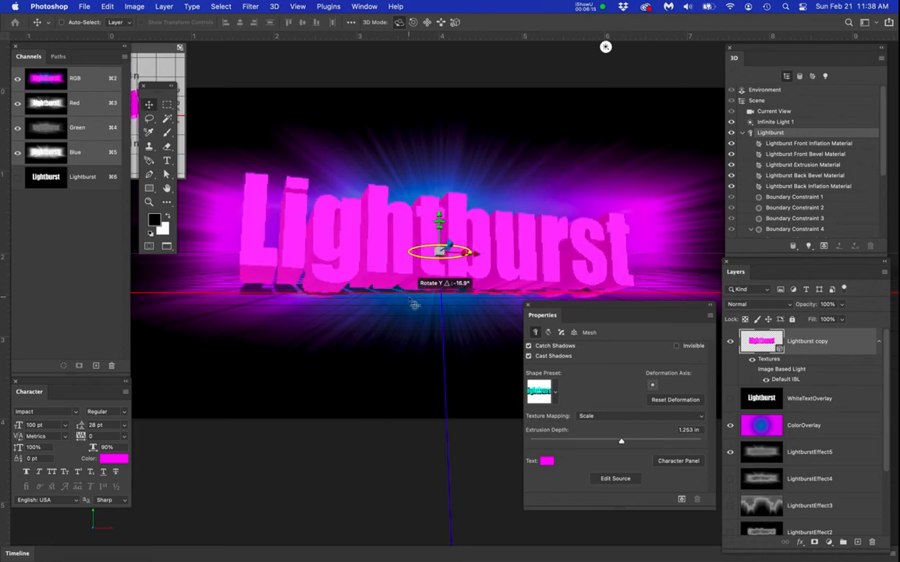
pyautogui.press('super+z')
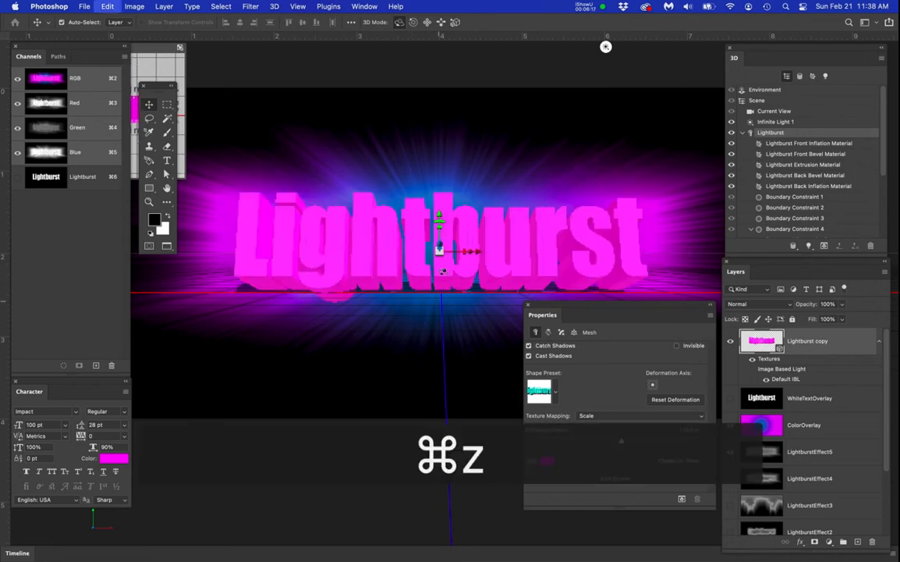
pyautogui.moveTo(440, 246)
pyautogui.mouseDown()
pyautogui.moveTo(441, 228)
pyautogui.moveTo(439, 248)
pyautogui.mouseUp()
pyautogui.press('super+z')
# Tilt the Lightburst mesh a little further and lower it slightly along the Y axis
pyautogui.click(398, 22)
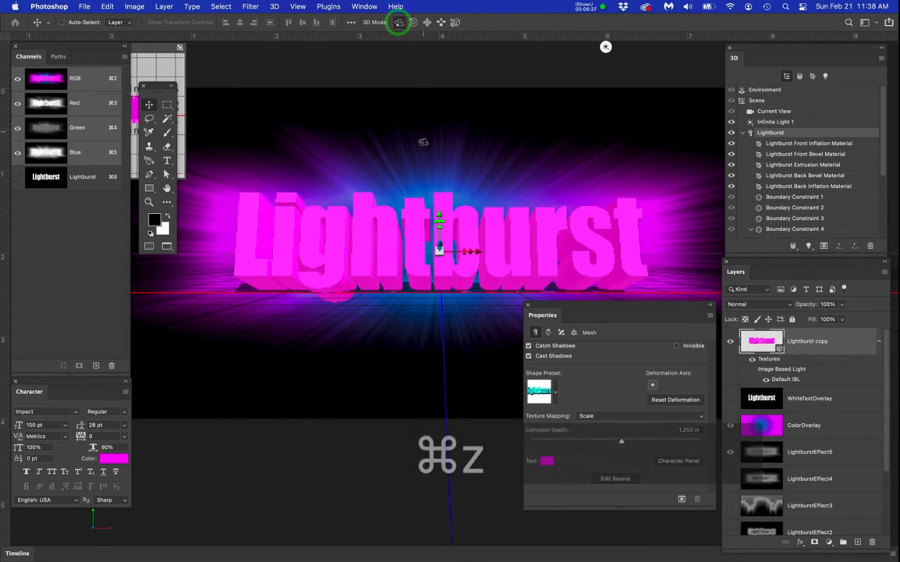
pyautogui.moveTo(434, 160)
pyautogui.mouseDown()
pyautogui.moveTo(433, 145)
pyautogui.moveTo(436, 159)
pyautogui.moveTo(442, 151)
pyautogui.mouseUp()
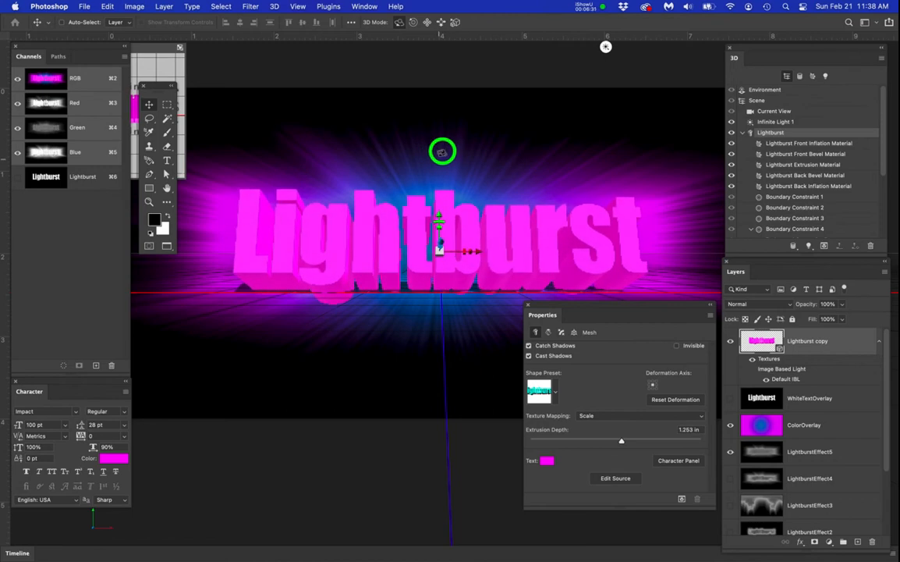
pyautogui.moveTo(423, 367)
pyautogui.mouseDown()
pyautogui.moveTo(424, 377)
pyautogui.moveTo(429, 368)
pyautogui.mouseUp()
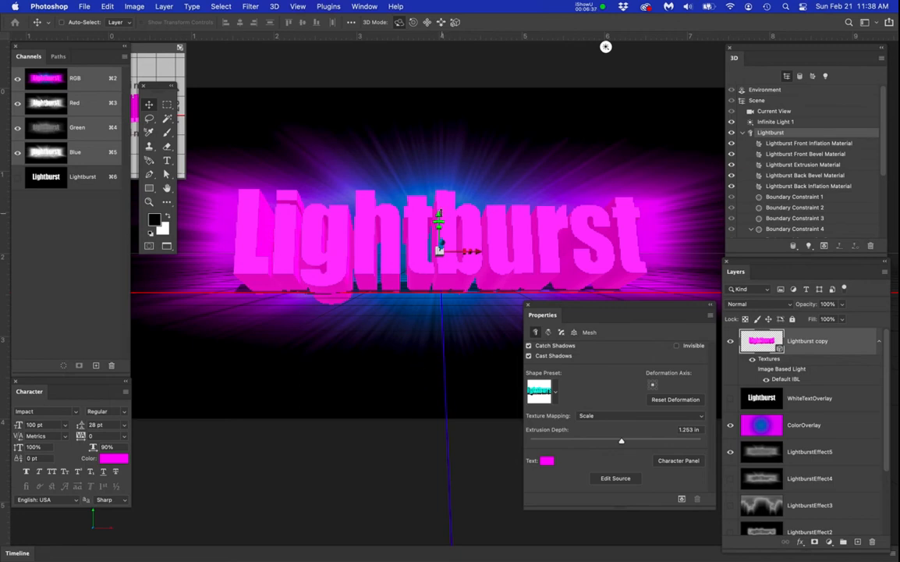
pyautogui.moveTo(439, 212); pyautogui.dragTo(440, 210)
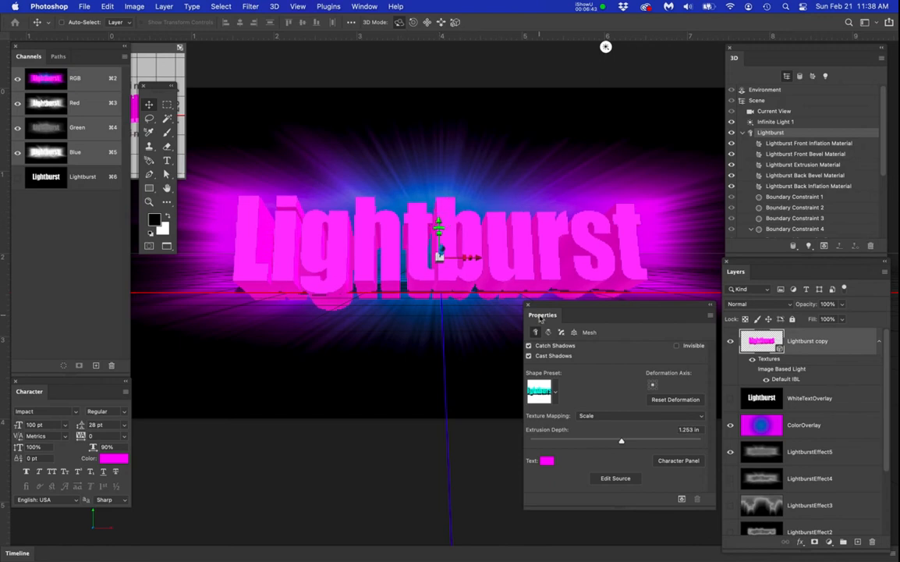
# Show the WhiteTextOverlay layer briefly to compare its lettering with the 3D text, and hide it again
pyautogui.click(728, 398)
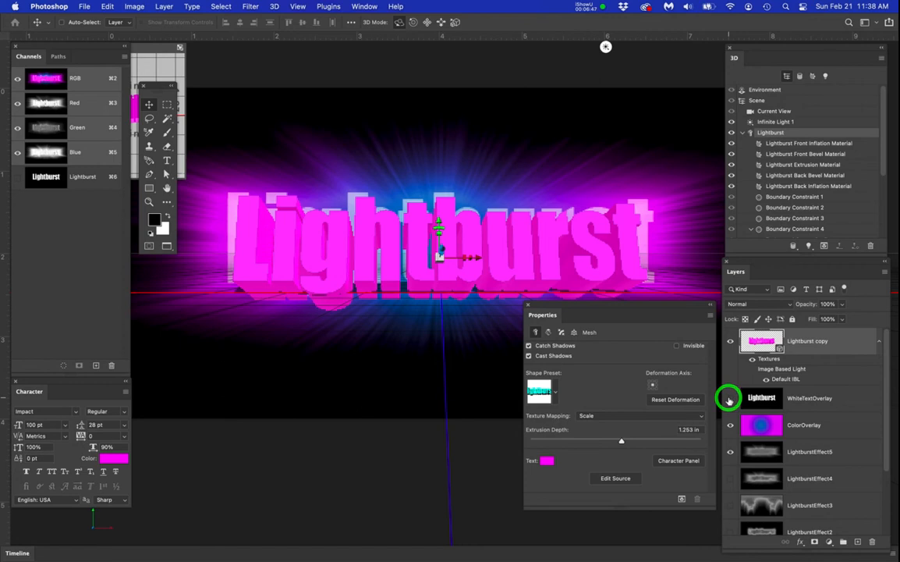
pyautogui.click(729, 399)
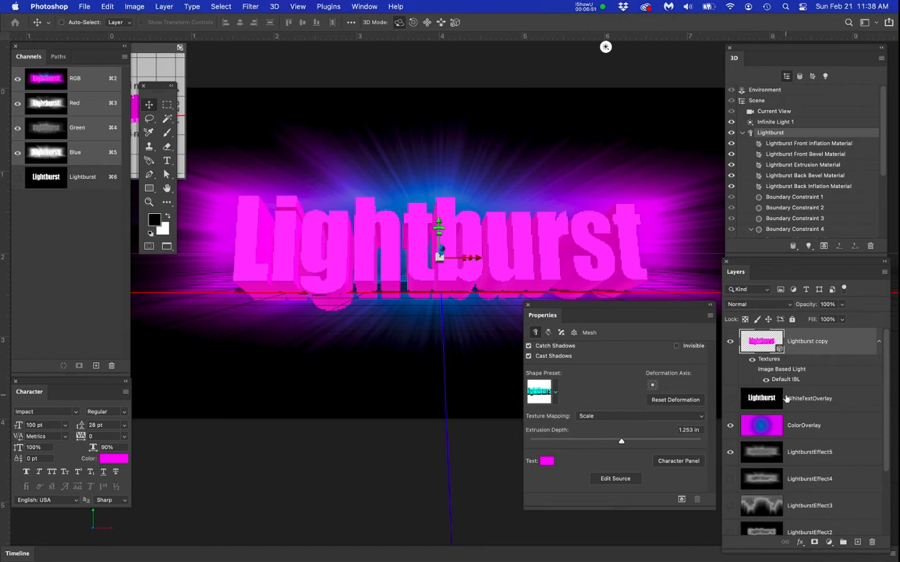
# Raise the intensity of Infinite Light 1 to 169% and shift the Properties panel further down from the artwork
pyautogui.moveTo(609, 310); pyautogui.dragTo(603, 321)
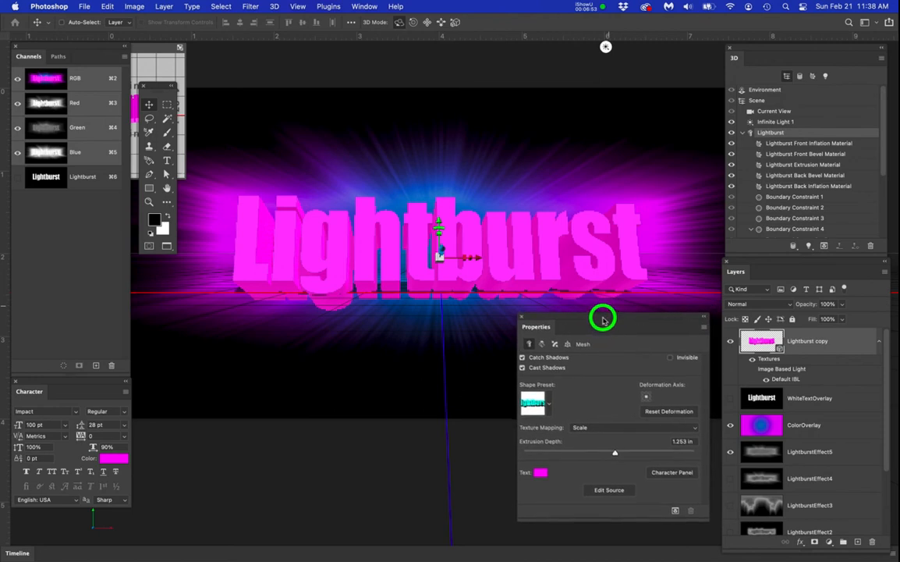
pyautogui.click(772, 123)
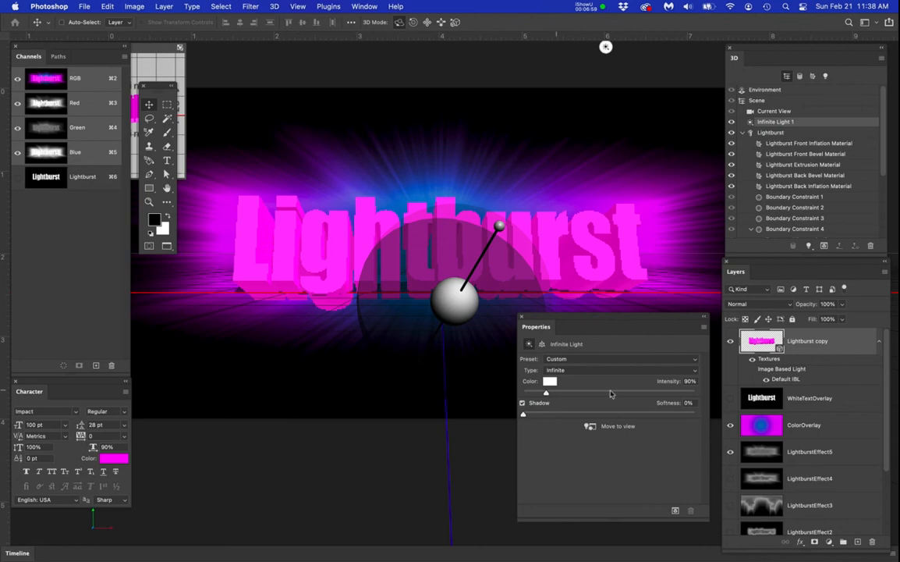
pyautogui.moveTo(545, 394); pyautogui.dragTo(562, 396)
pyautogui.moveTo(543, 321); pyautogui.dragTo(546, 328)
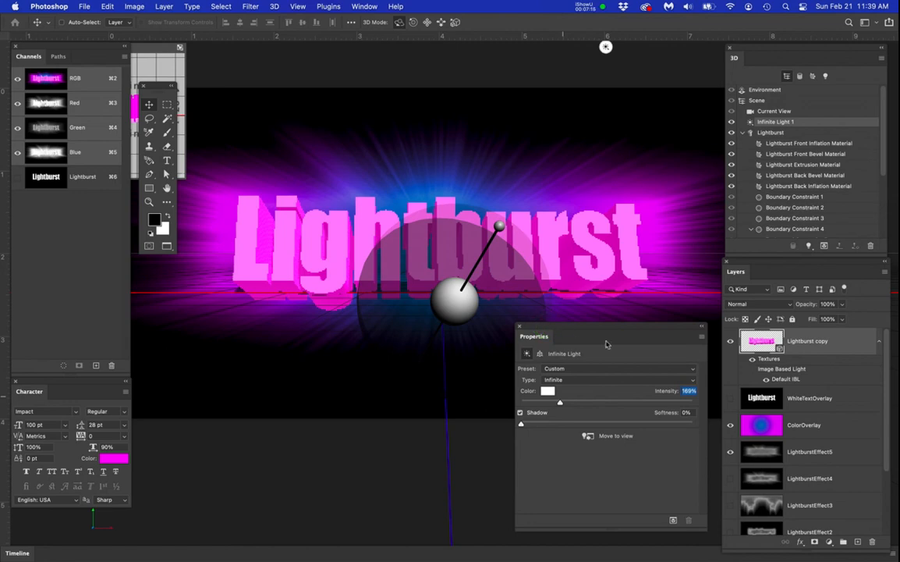
# Try a yellow color for Infinite Light 1, and set the light color back to white
pyautogui.click(548, 392)
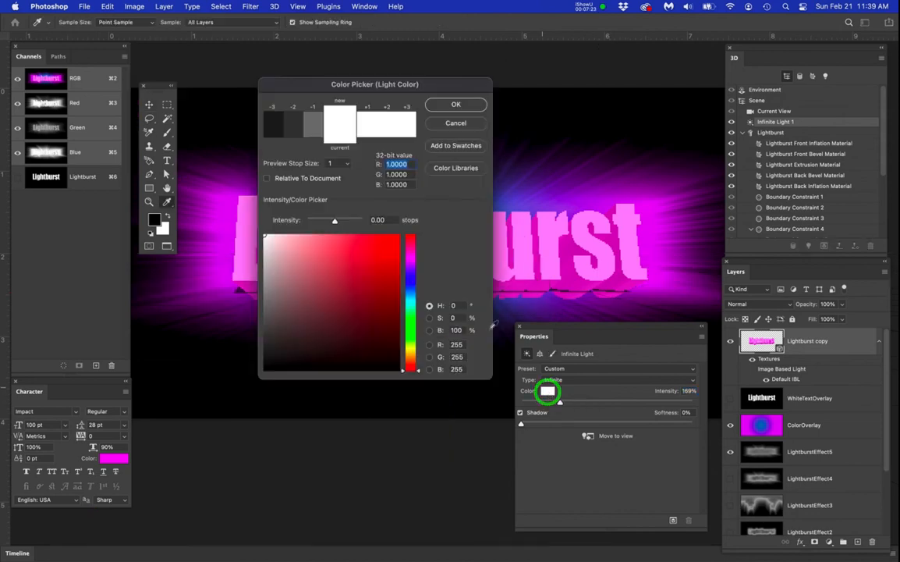
pyautogui.click(410, 351)
pyautogui.click(341, 247)
pyautogui.moveTo(342, 248); pyautogui.dragTo(333, 241)
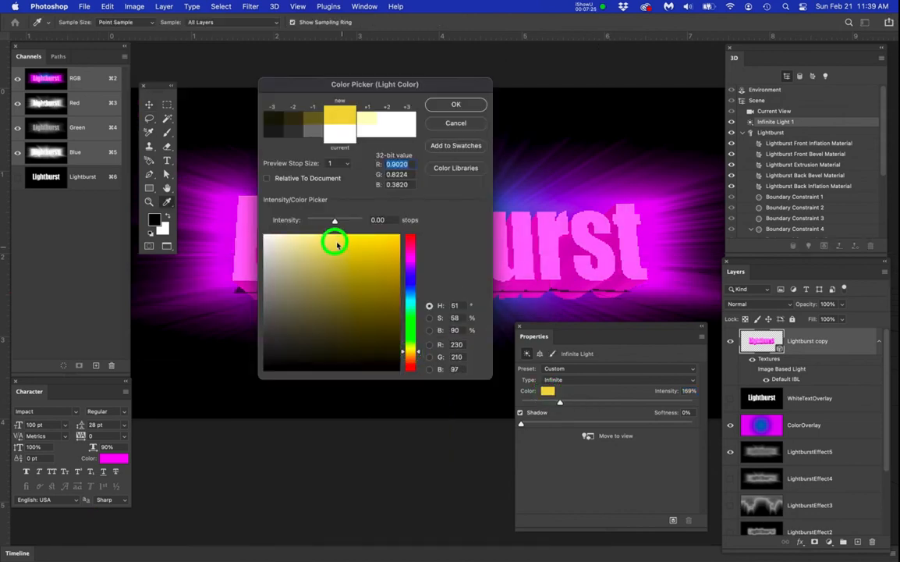
pyautogui.click(468, 104)
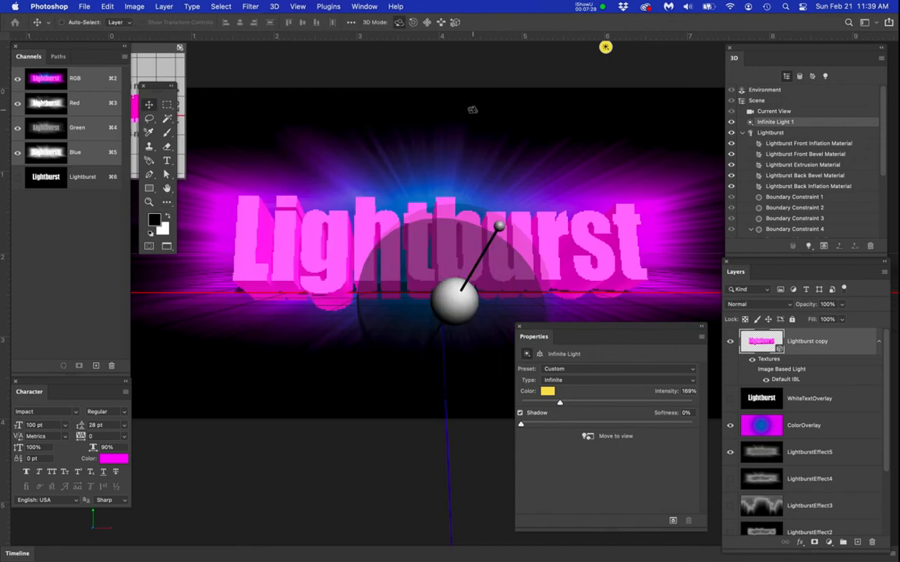
pyautogui.click(552, 394)
pyautogui.moveTo(285, 238); pyautogui.dragTo(263, 235)
pyautogui.click(455, 104)
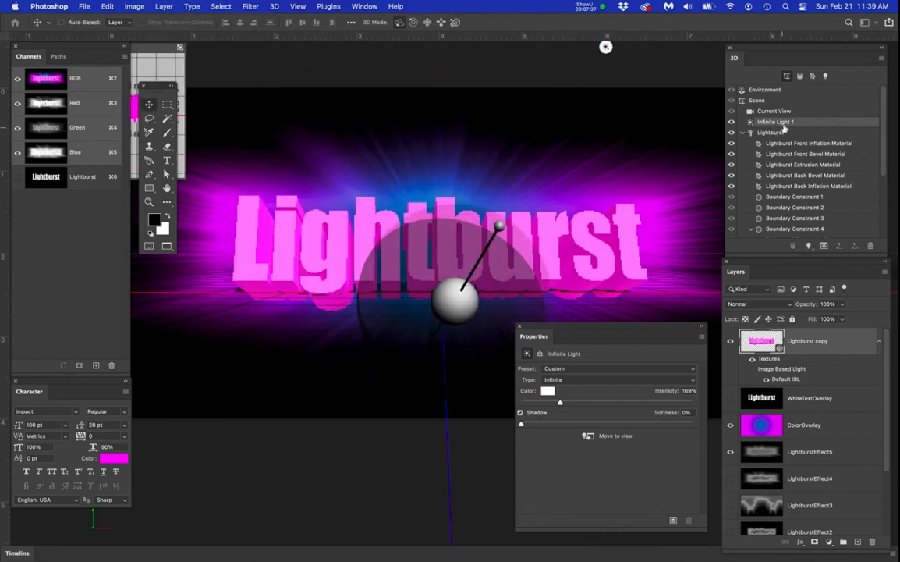
# Examine the available light types for Infinite Light 1 and keep the type at Infinite
pyautogui.click(808, 122)
pyautogui.click(563, 381)
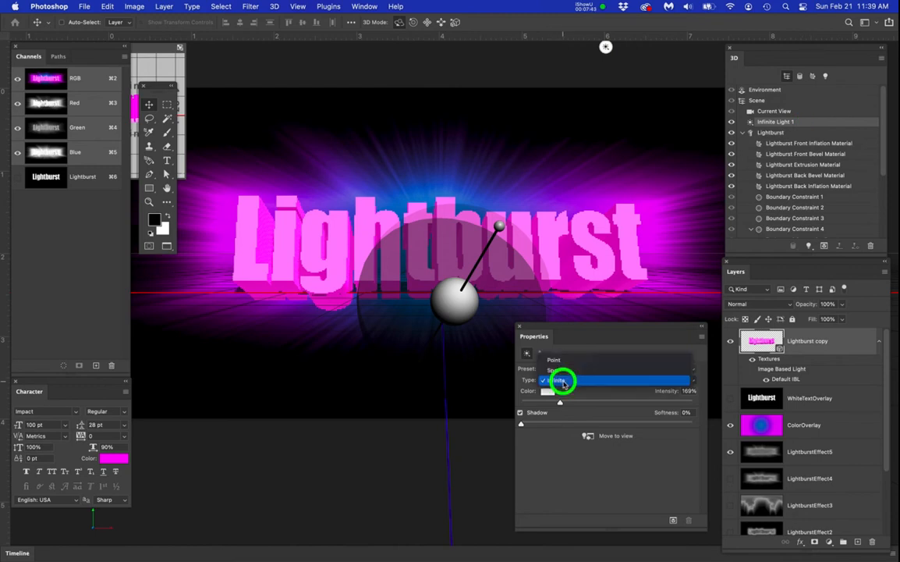
pyautogui.click(565, 382)
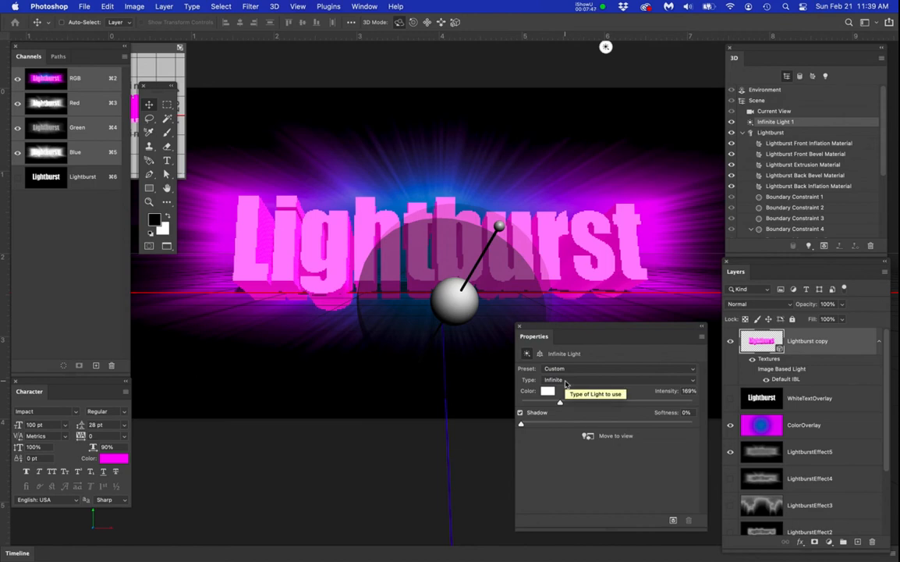
# Turn off shadow casting for the Lightburst text mesh and shift the Properties panel down from the artwork
pyautogui.click(774, 132)
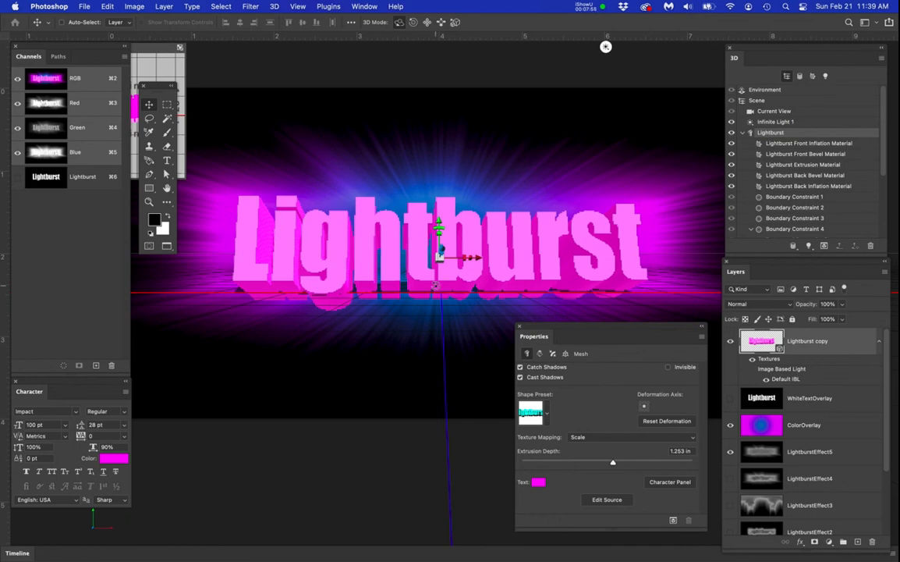
pyautogui.scroll(5, 435, 285)
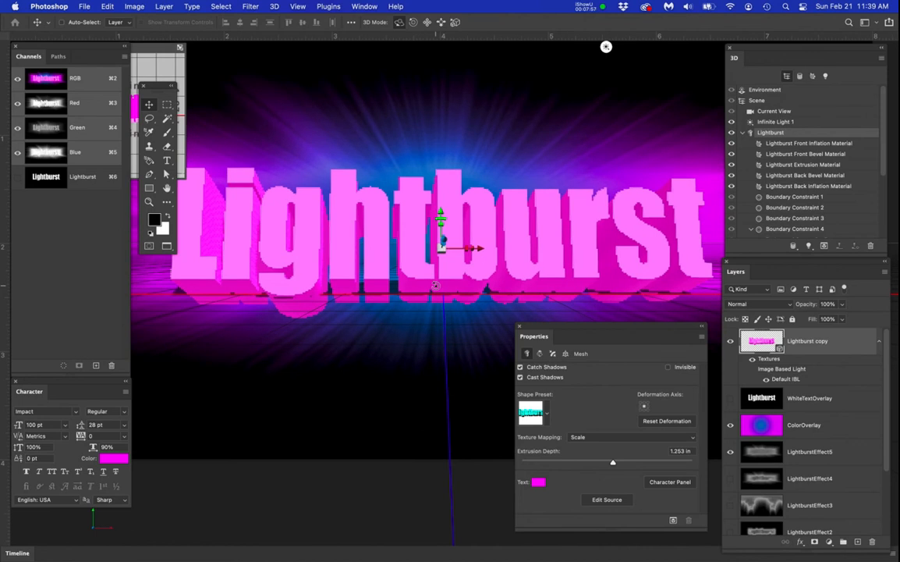
pyautogui.scroll(-1, 436, 285)
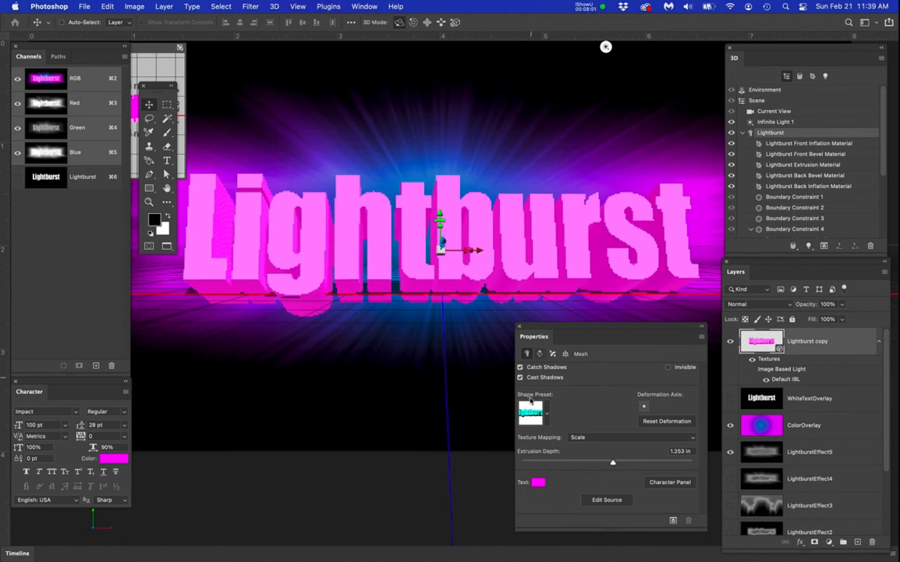
pyautogui.moveTo(570, 328); pyautogui.dragTo(565, 349)
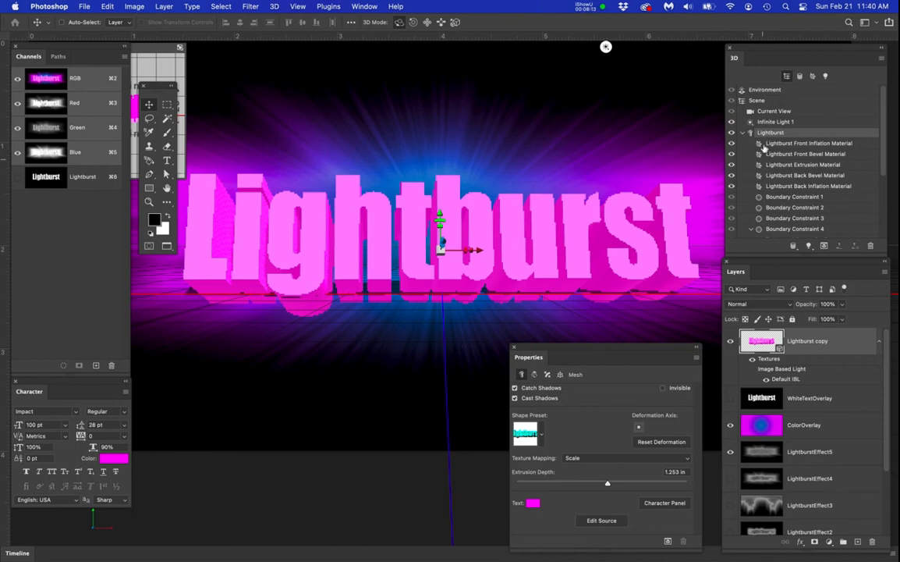
pyautogui.click(821, 137)
pyautogui.click(515, 399)
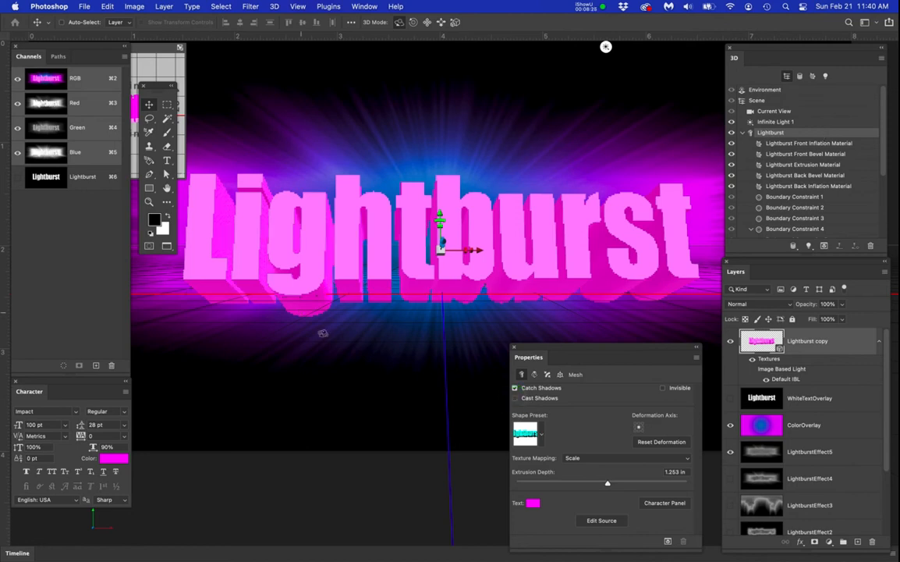
# Try several shape presets on the Lightburst mesh and apply the one with an inflated, rounded front and extruded sides
pyautogui.click(542, 435)
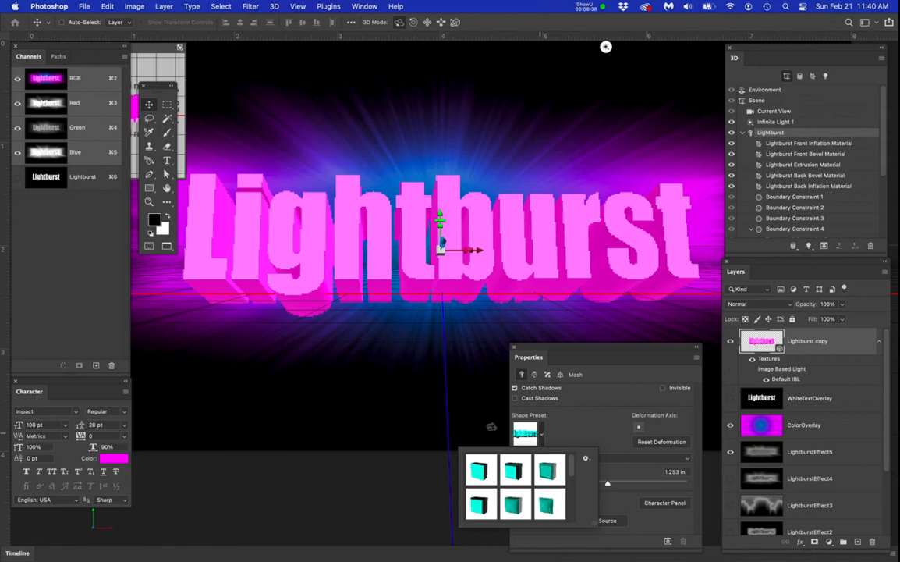
pyautogui.click(547, 507)
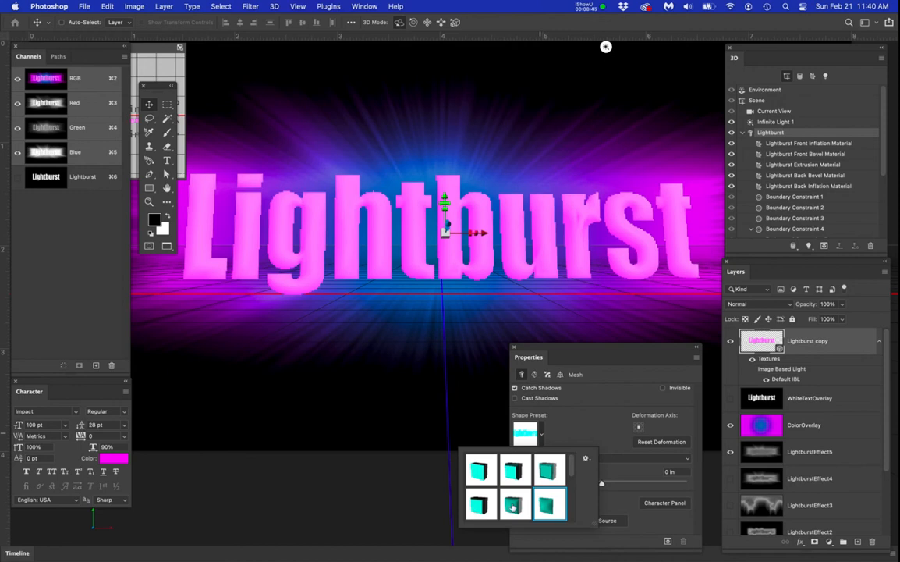
pyautogui.click(513, 507)
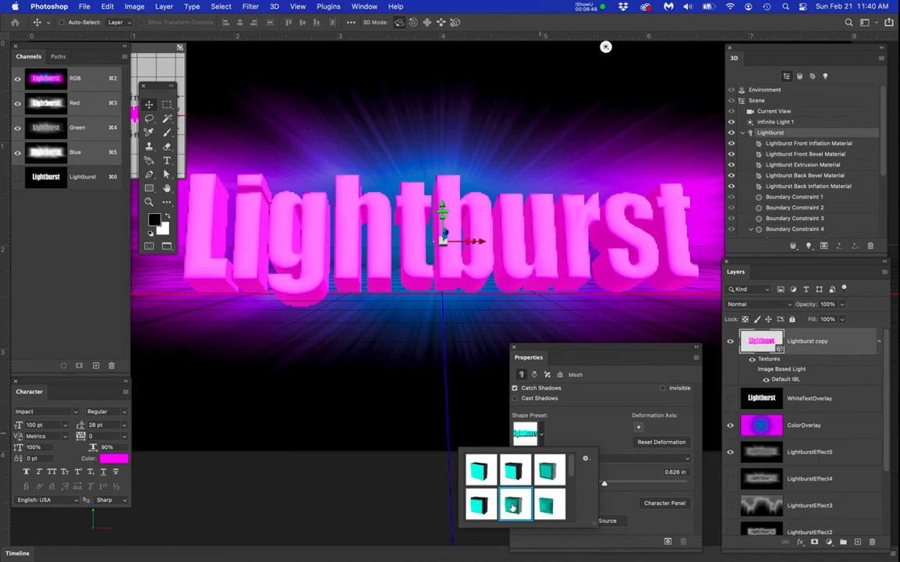
pyautogui.click(477, 469)
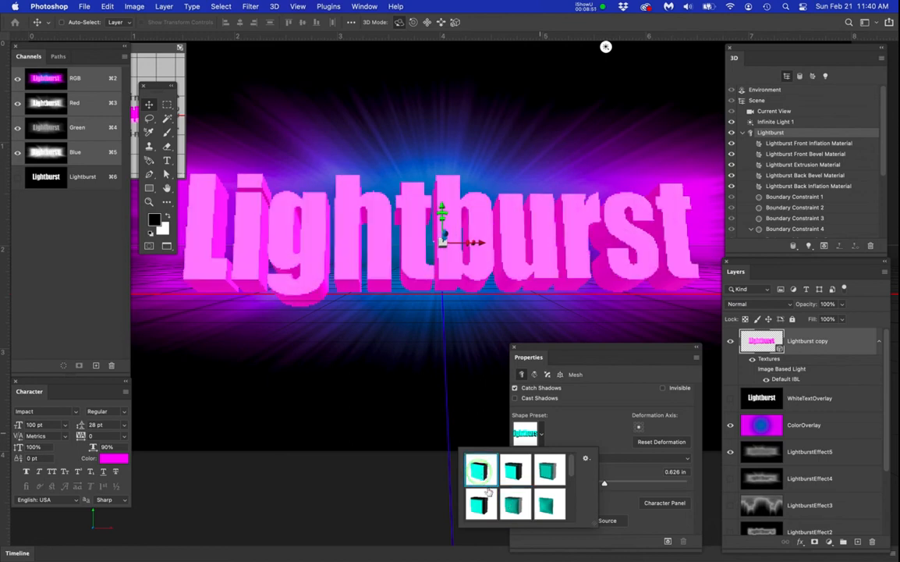
pyautogui.click(513, 508)
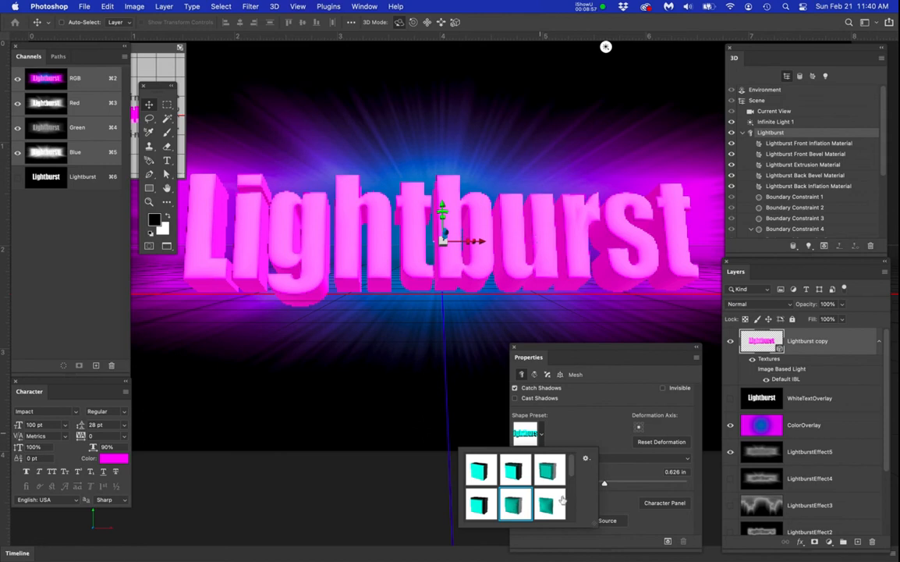
pyautogui.click(597, 352)
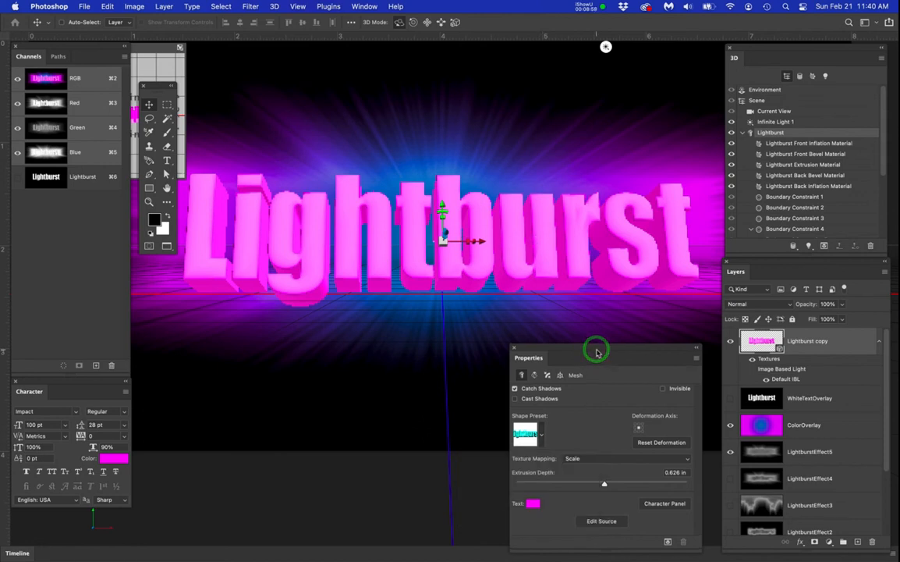
# Raise the intensity of Infinite Light 1 to 188%
pyautogui.click(777, 123)
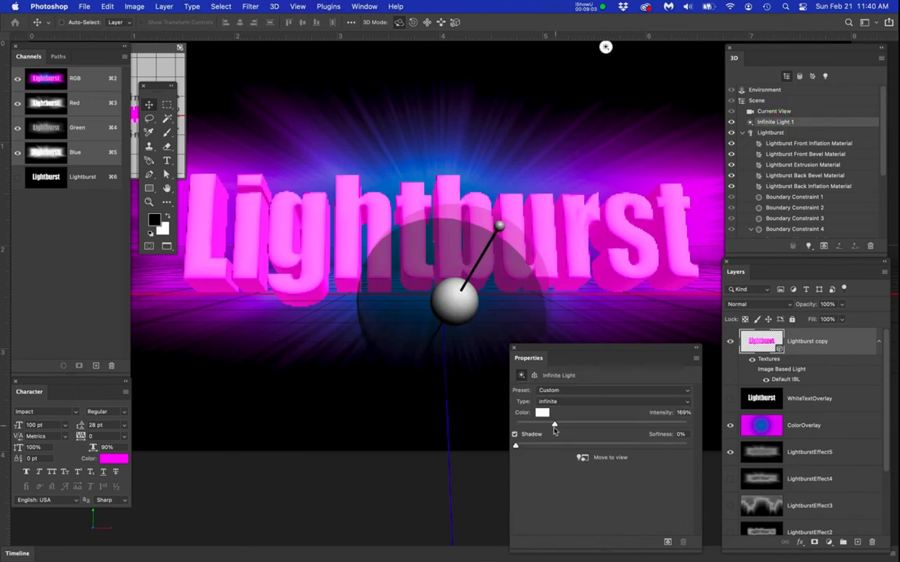
pyautogui.moveTo(554, 429); pyautogui.dragTo(558, 428)
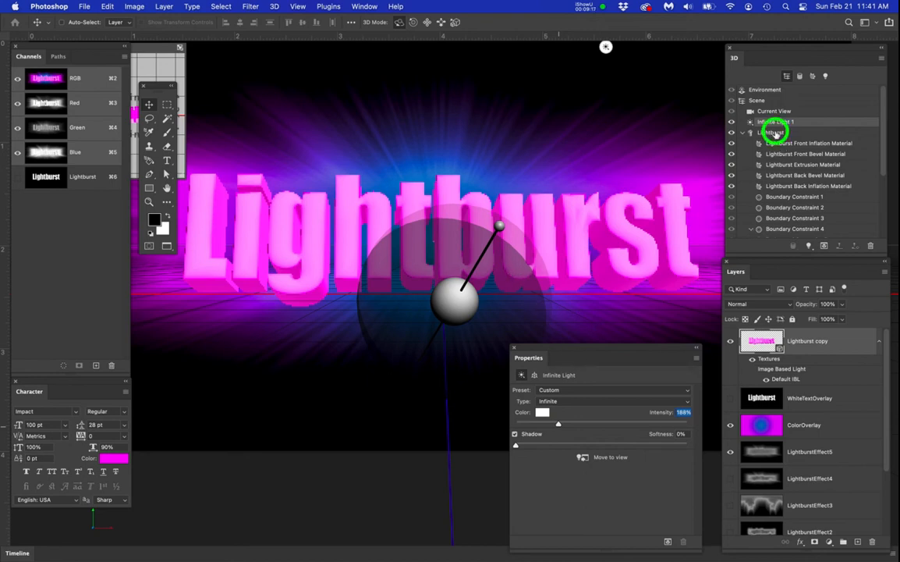
# Set the Lightburst Extrusion Material's translucence to 29% and roughness to 50%, and look at the available material presets
pyautogui.click(772, 133)
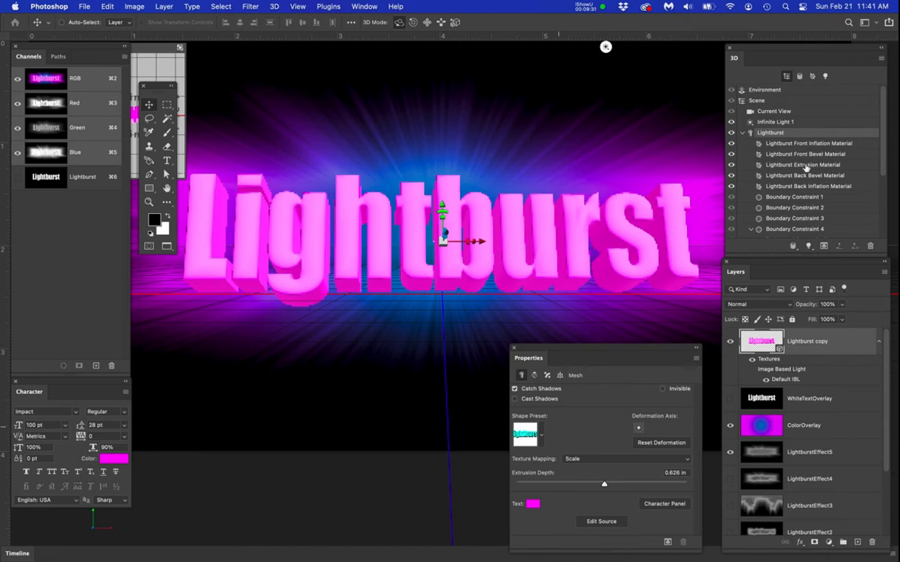
pyautogui.click(804, 166)
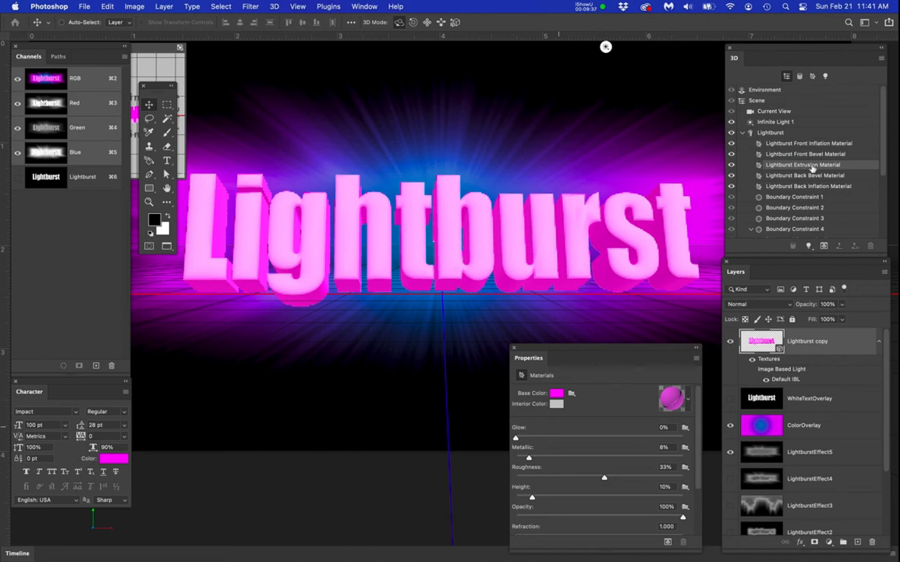
pyautogui.moveTo(626, 346); pyautogui.dragTo(553, 44)
pyautogui.moveTo(431, 356); pyautogui.dragTo(489, 296)
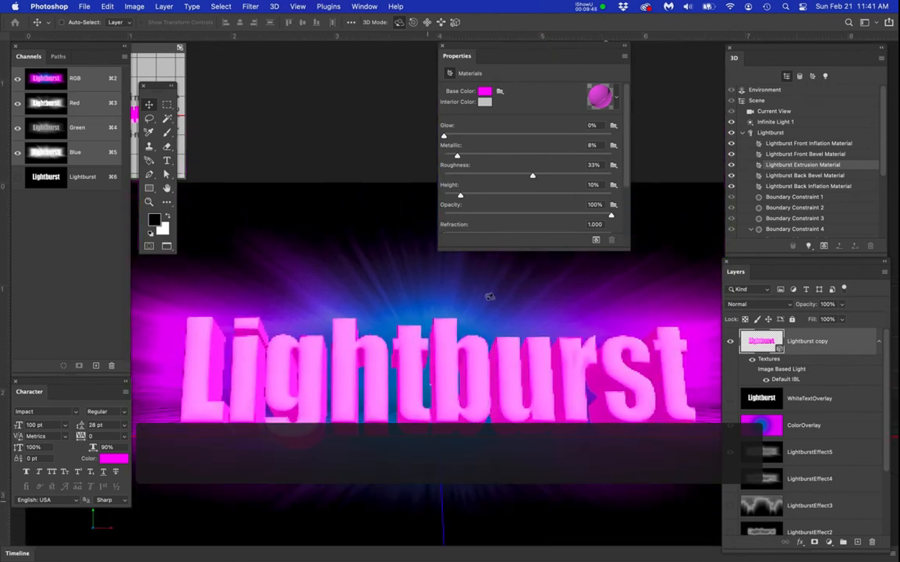
pyautogui.moveTo(503, 250); pyautogui.dragTo(505, 290)
pyautogui.moveTo(444, 278); pyautogui.dragTo(492, 272)
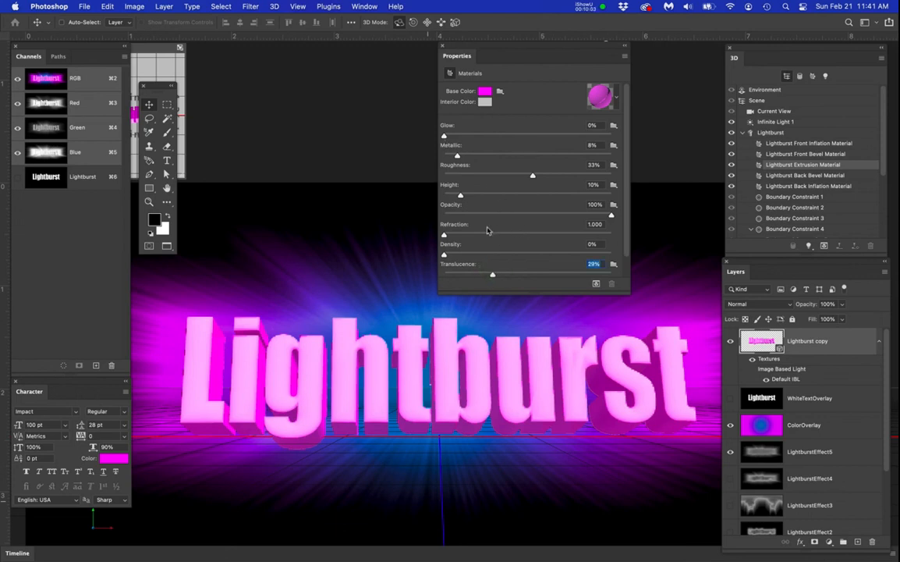
pyautogui.moveTo(532, 178); pyautogui.dragTo(559, 181)
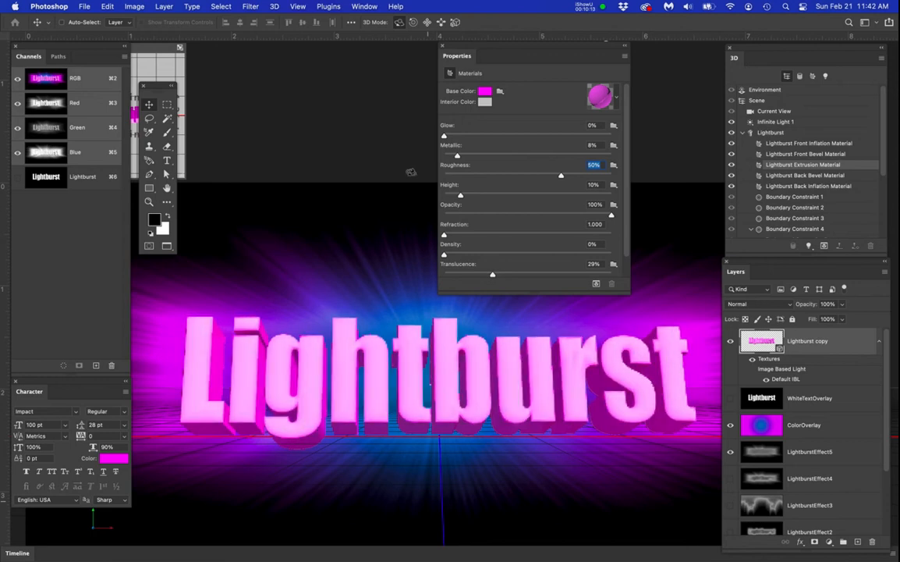
pyautogui.click(616, 99)
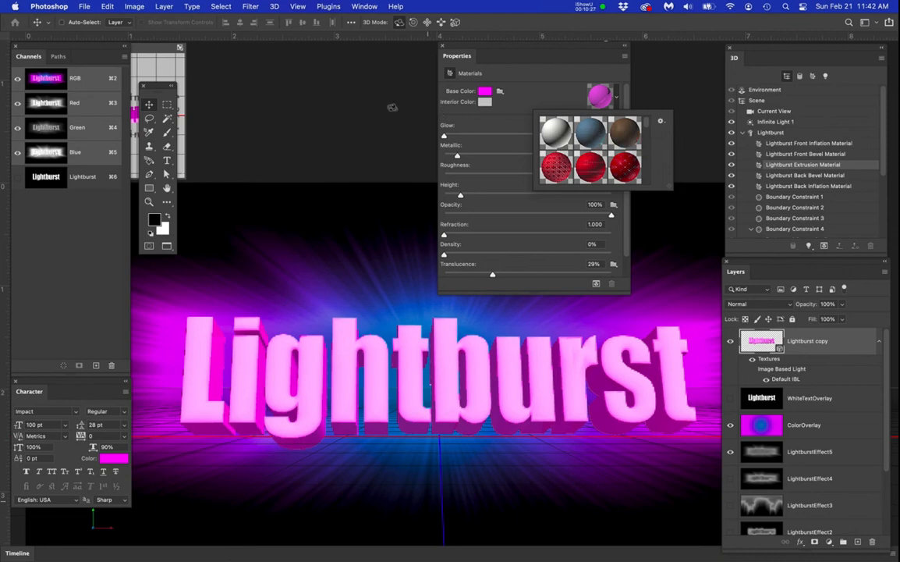
# Duplicate the Lightburst copy 3D layer, hide the original and make the duplicate active
pyautogui.click(845, 334)
pyautogui.moveTo(830, 340); pyautogui.dragTo(854, 505)
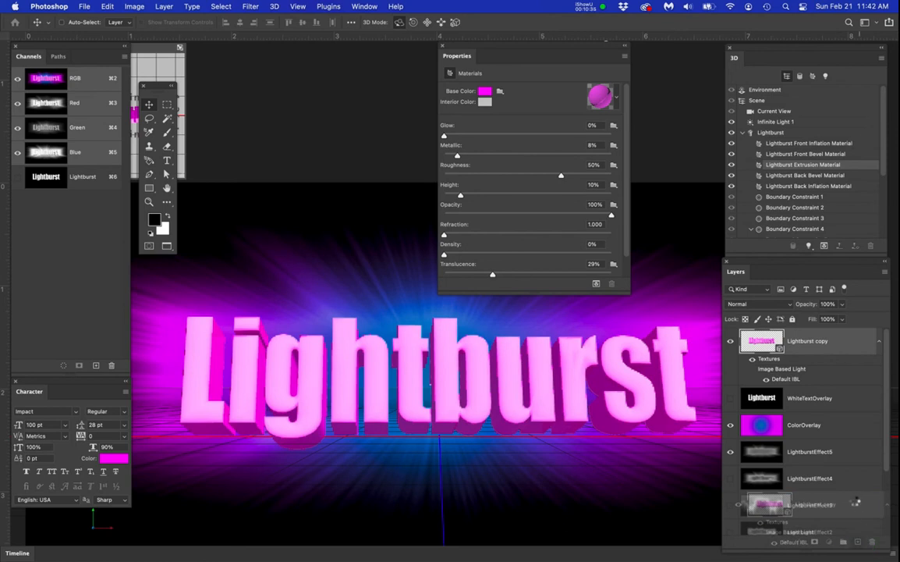
pyautogui.click(730, 398)
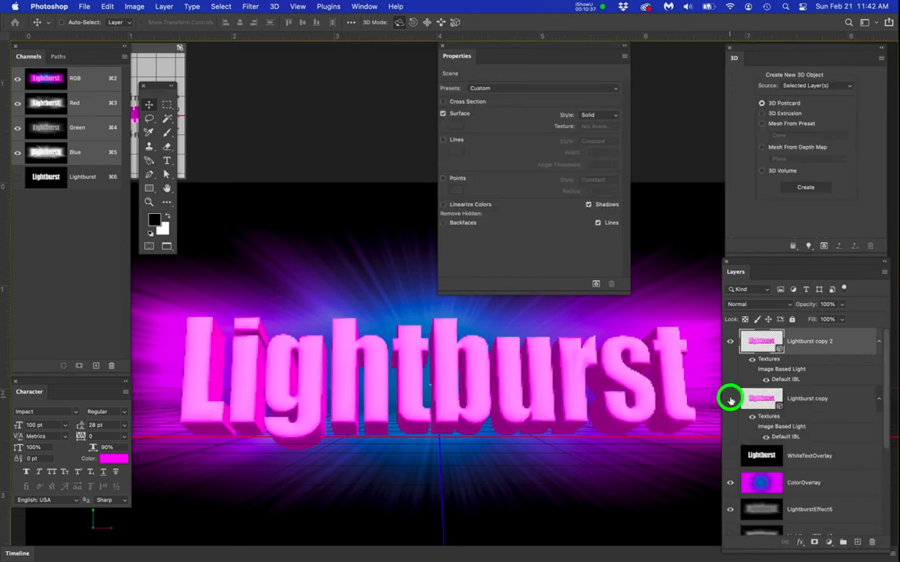
pyautogui.click(852, 345)
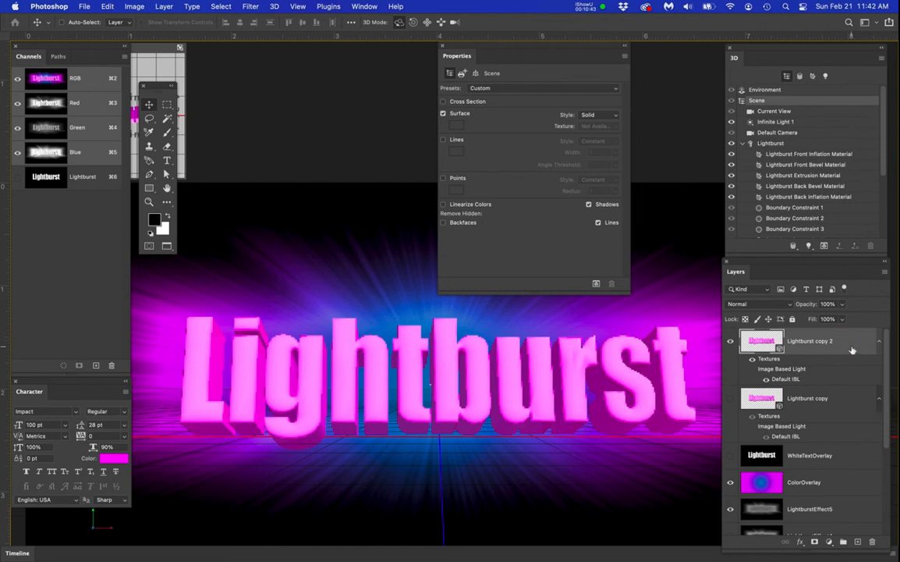
# Move the Lightburst mesh of the duplicated layer slightly upward along its vertical axis, keeping the Properties panel clear of the lettering
pyautogui.click(787, 176)
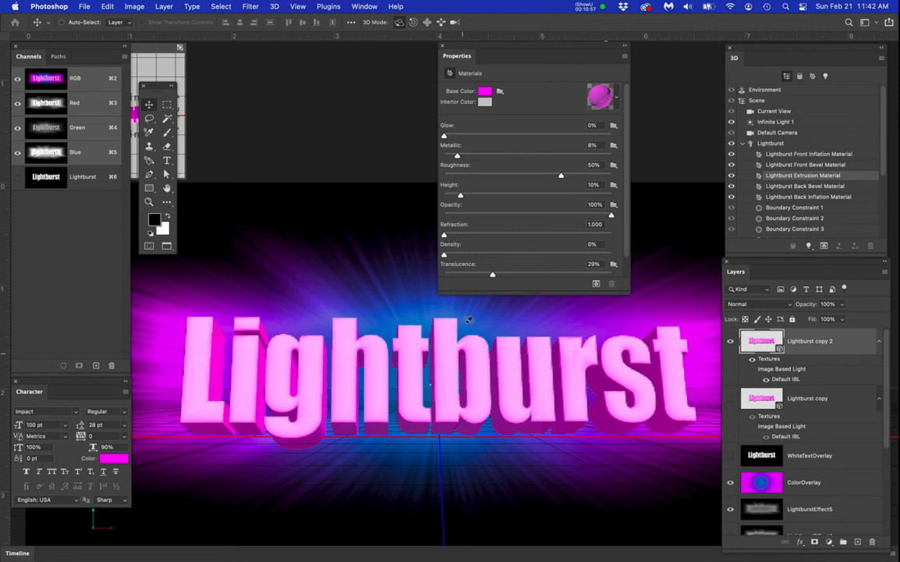
pyautogui.moveTo(519, 50); pyautogui.dragTo(540, 22)
pyautogui.click(774, 144)
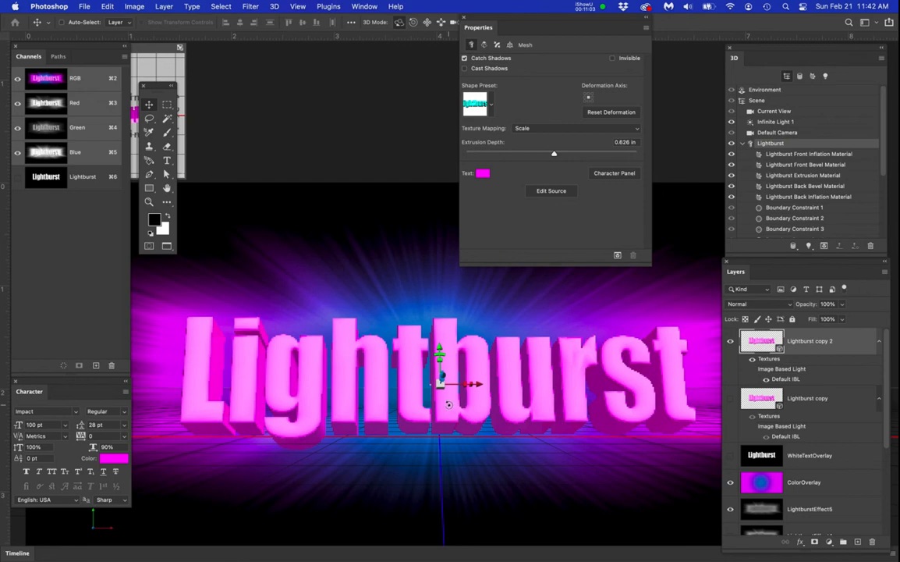
pyautogui.scroll(-3, 448, 405)
pyautogui.scroll(-2, 449, 405)
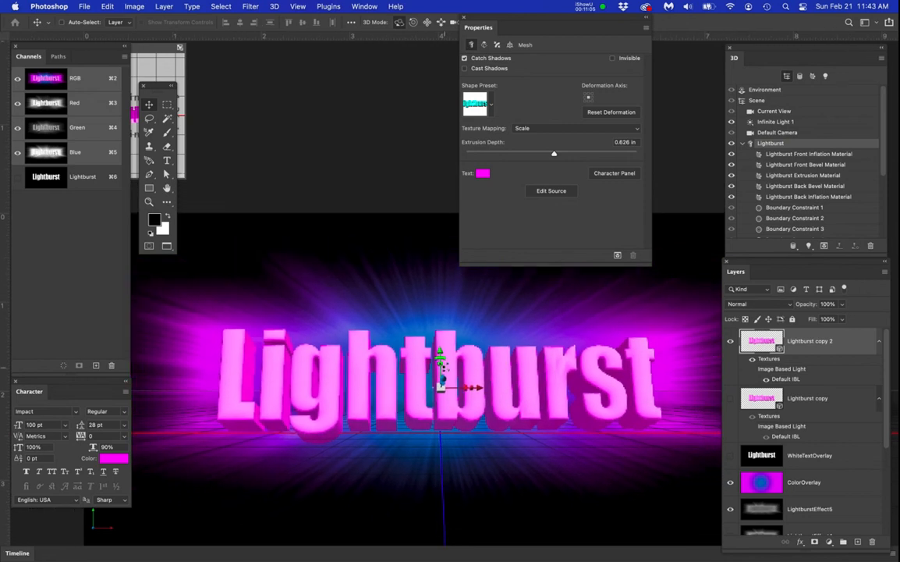
pyautogui.moveTo(440, 355)
pyautogui.mouseDown()
pyautogui.moveTo(439, 340)
pyautogui.moveTo(440, 348)
pyautogui.mouseUp()
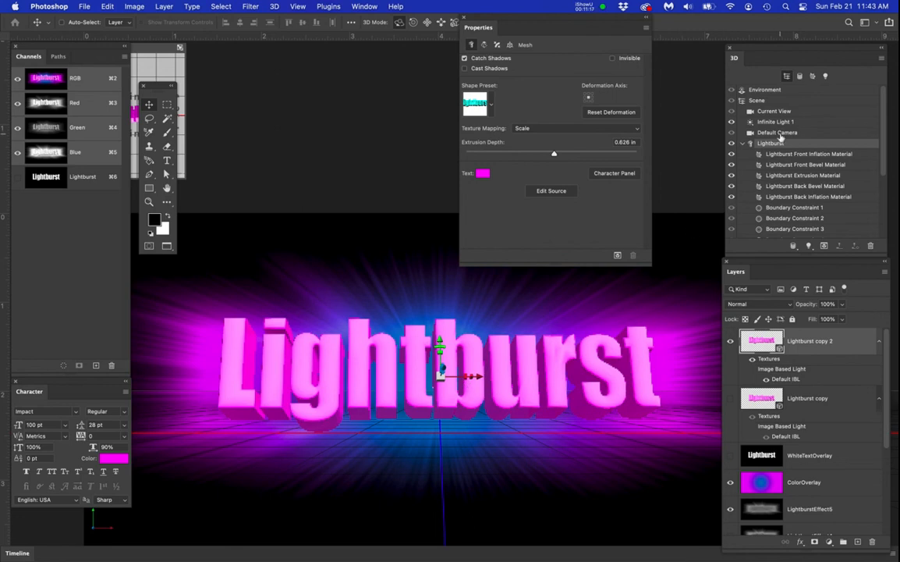
# Try an orthographic camera and an orbit of the current 3D view, undo the orbit and return the camera to perspective
pyautogui.click(772, 111)
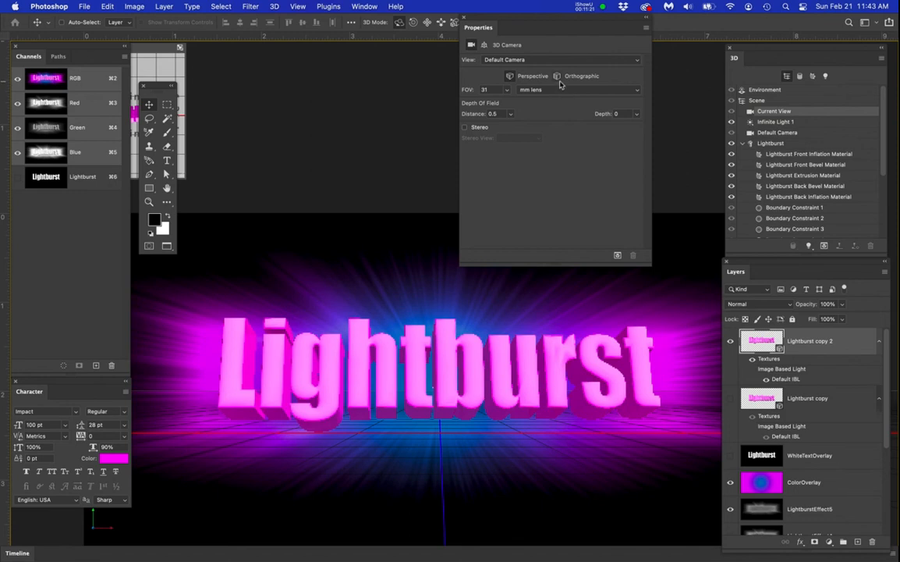
pyautogui.click(803, 115)
pyautogui.click(556, 76)
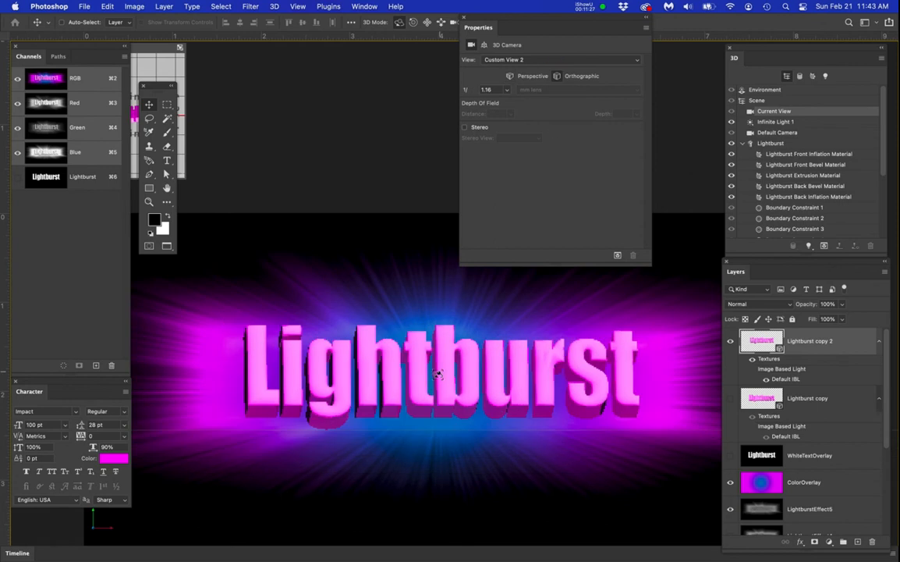
pyautogui.moveTo(439, 375); pyautogui.dragTo(348, 397)
pyautogui.press('super+z')
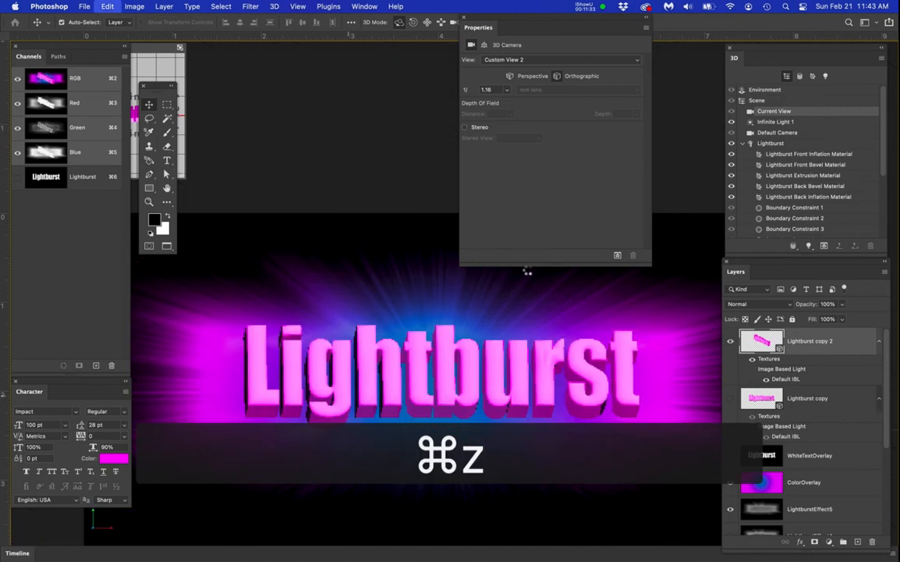
pyautogui.click(511, 76)
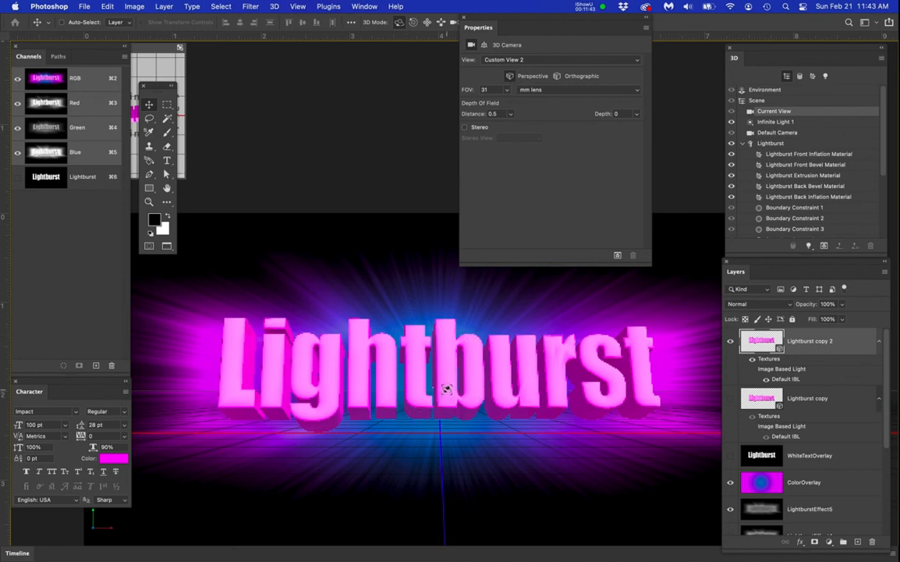
# Set the extrusion depth of the Lightburst mesh to 1.351 in and close its properties
pyautogui.click(772, 144)
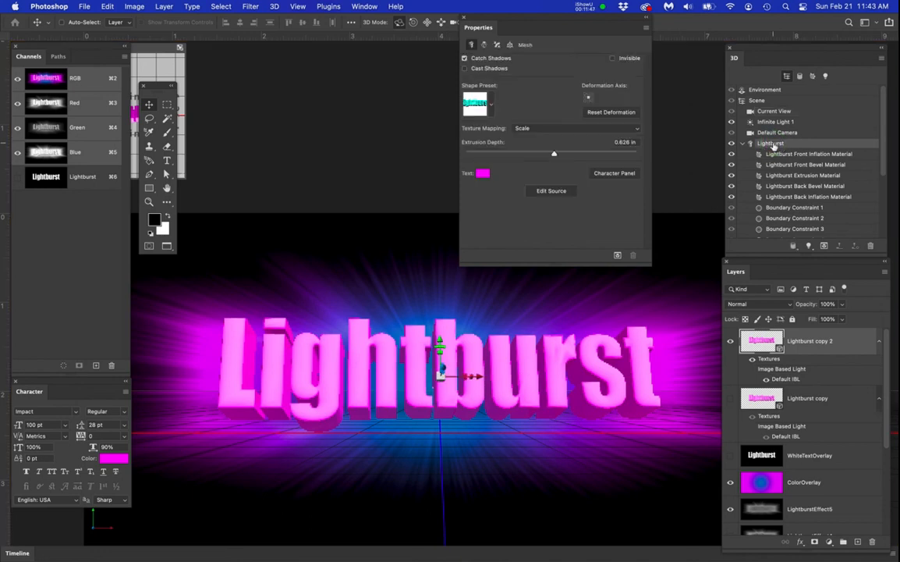
pyautogui.click(830, 144)
pyautogui.click(813, 141)
pyautogui.moveTo(554, 157)
pyautogui.mouseDown()
pyautogui.moveTo(535, 152)
pyautogui.moveTo(558, 156)
pyautogui.mouseUp()
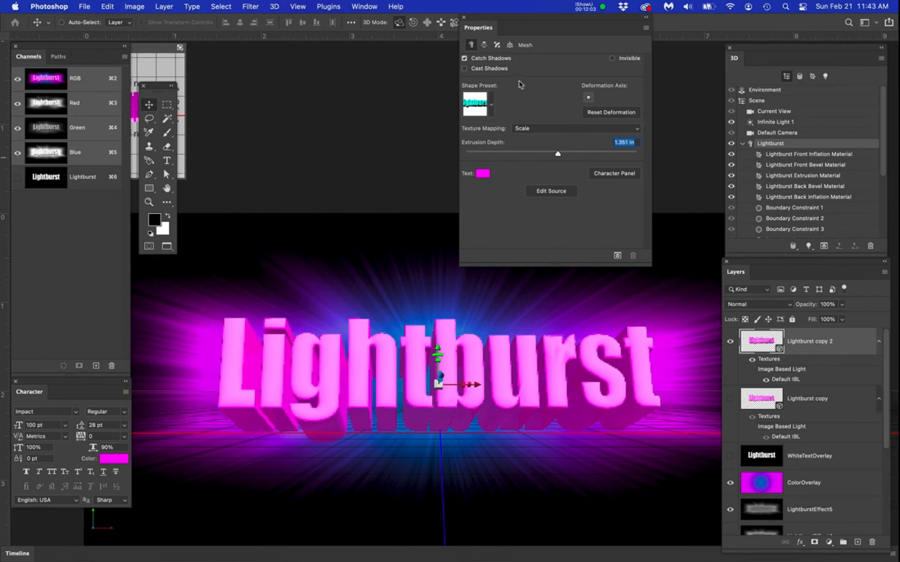
pyautogui.click(463, 17)
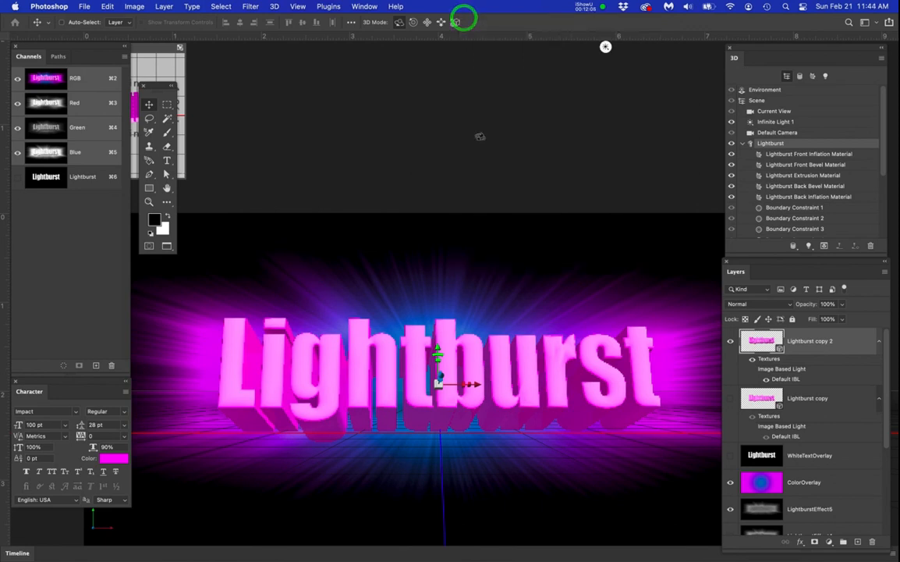
# Delete the hidden Lightburst copy layer and duplicate the Lightburst copy 2 layer
pyautogui.moveTo(422, 310); pyautogui.dragTo(483, 292)
pyautogui.moveTo(840, 418); pyautogui.dragTo(873, 541)
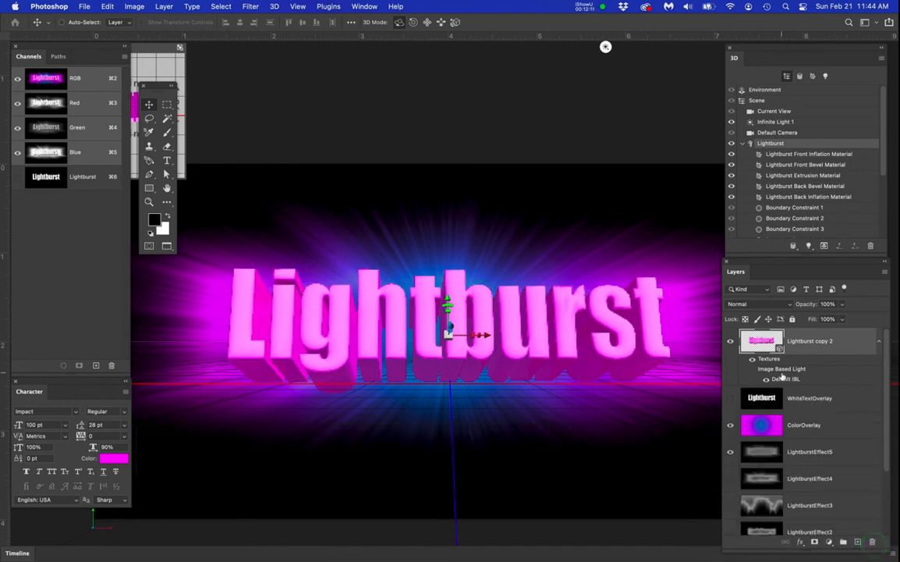
pyautogui.moveTo(841, 341); pyautogui.dragTo(858, 541)
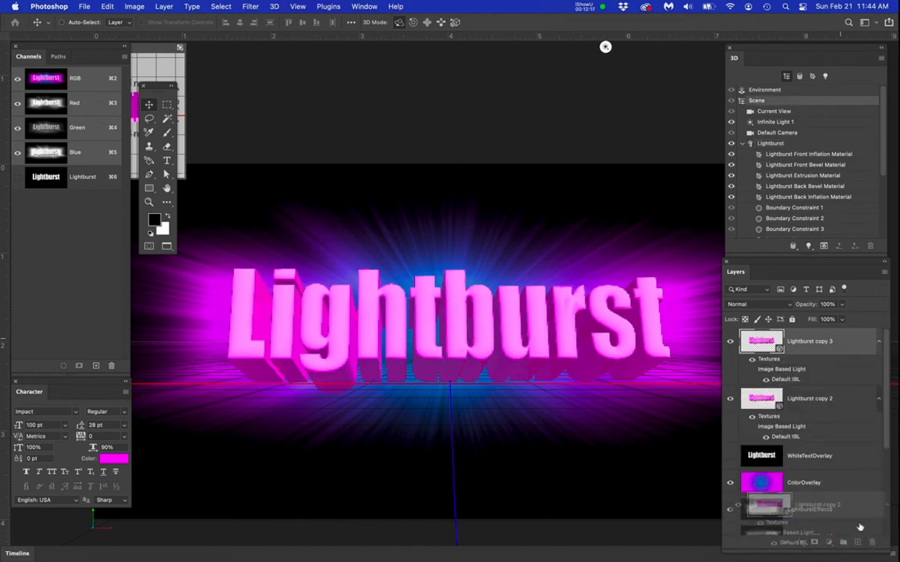
# Hide the Lightburst copy 2 layer and save the document as a separate Photoshop file with the name suffix _3D2
pyautogui.click(727, 397)
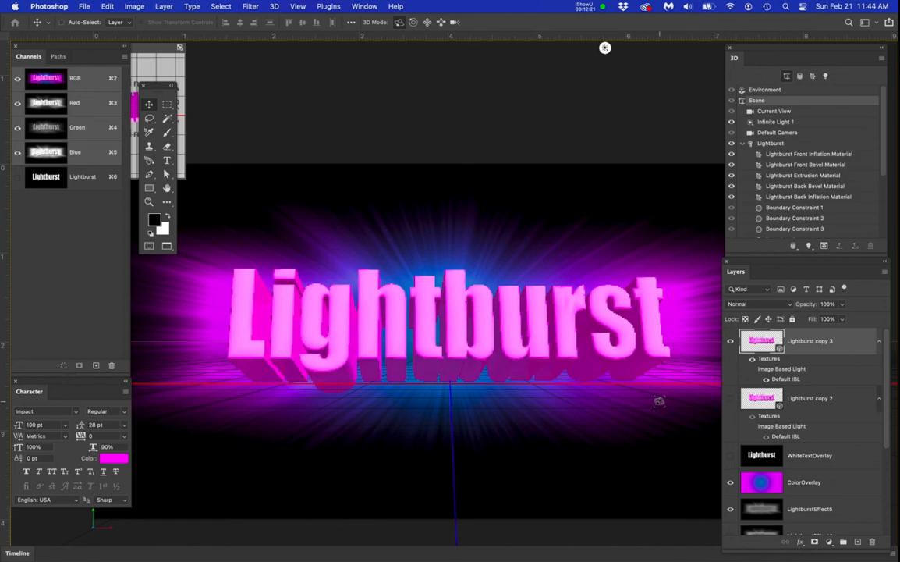
pyautogui.press('super+shift+s')
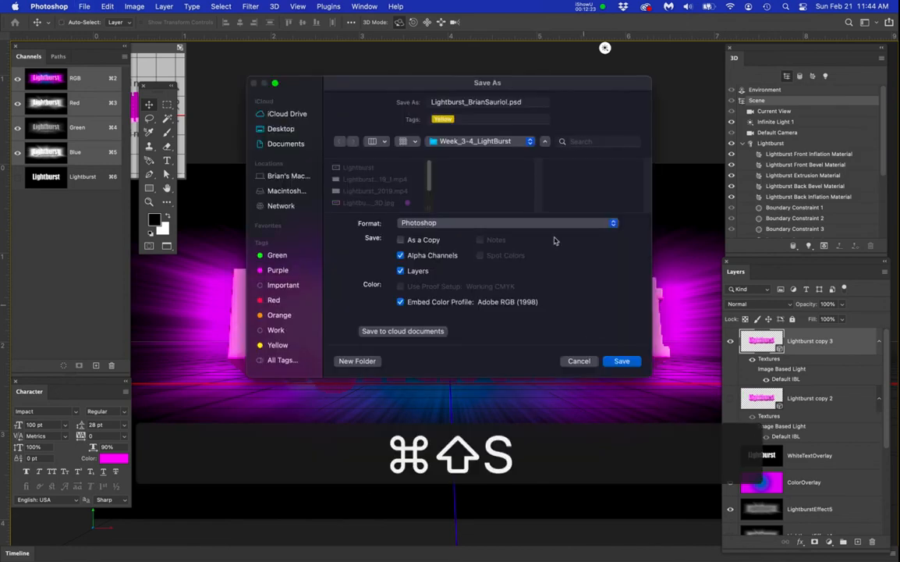
pyautogui.click(507, 102)
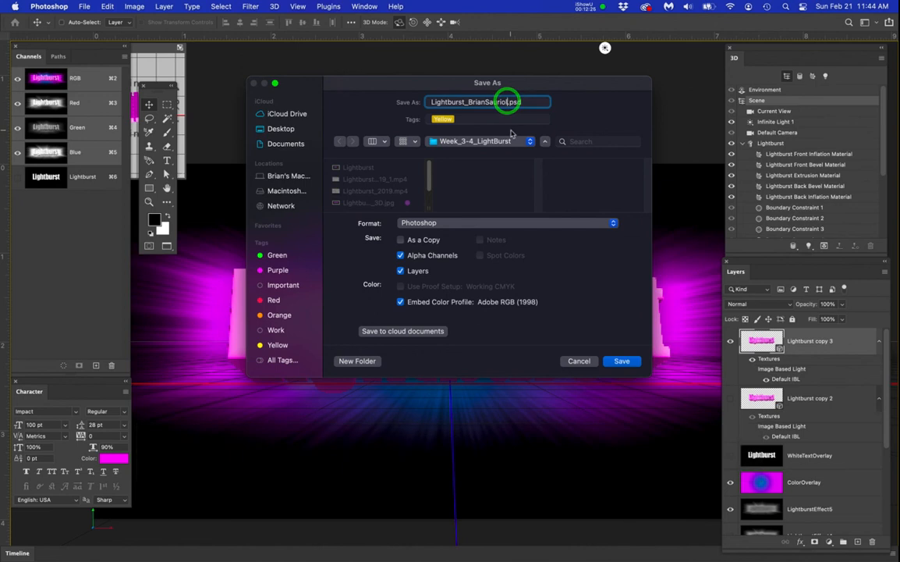
pyautogui.write('_3D')
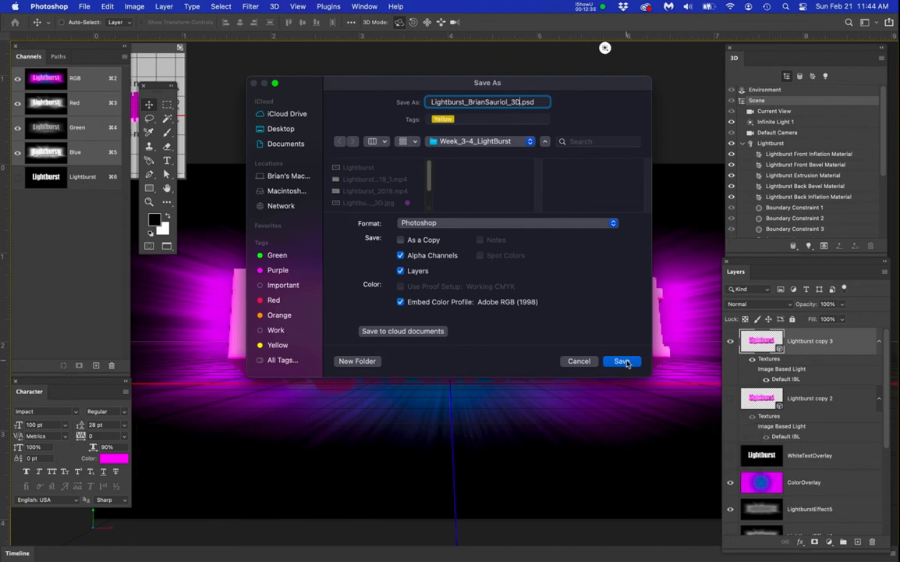
pyautogui.click(624, 362)
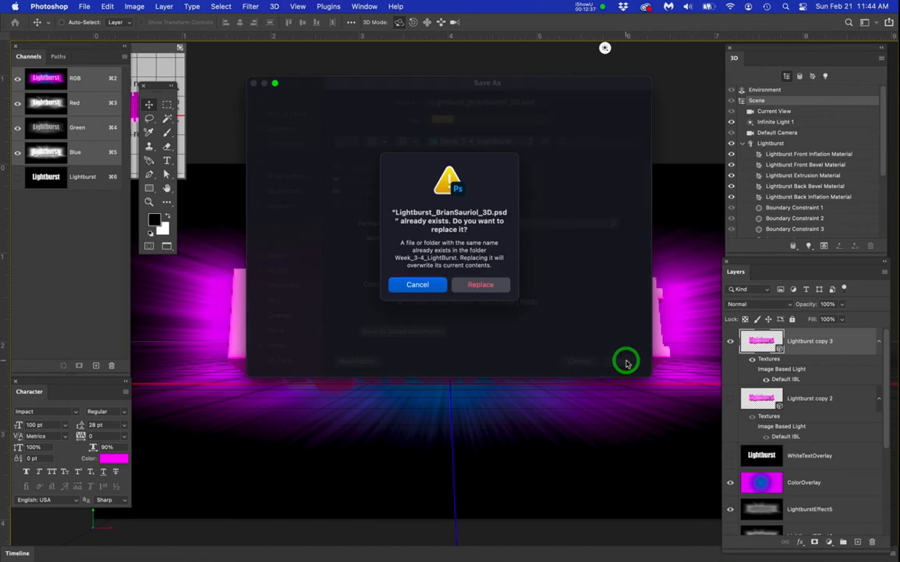
pyautogui.click(426, 282)
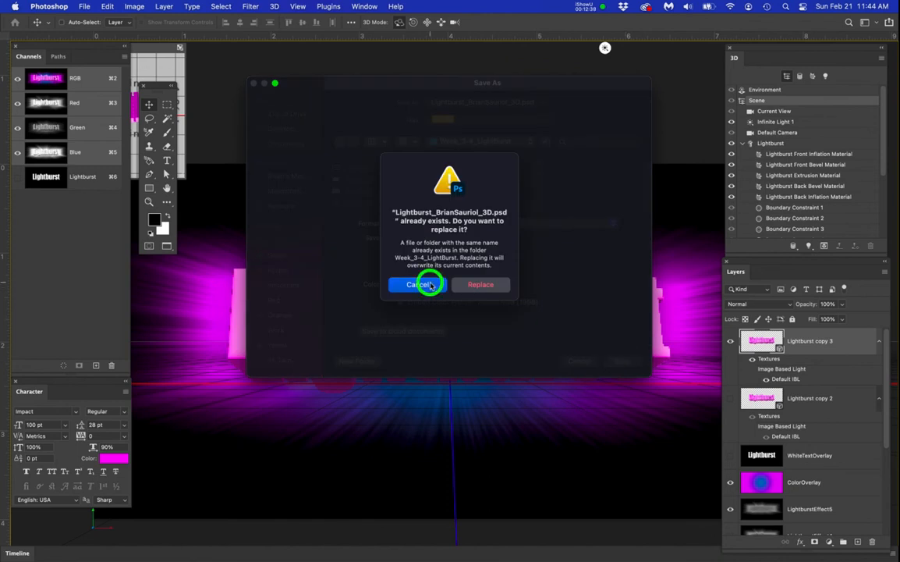
pyautogui.click(518, 102)
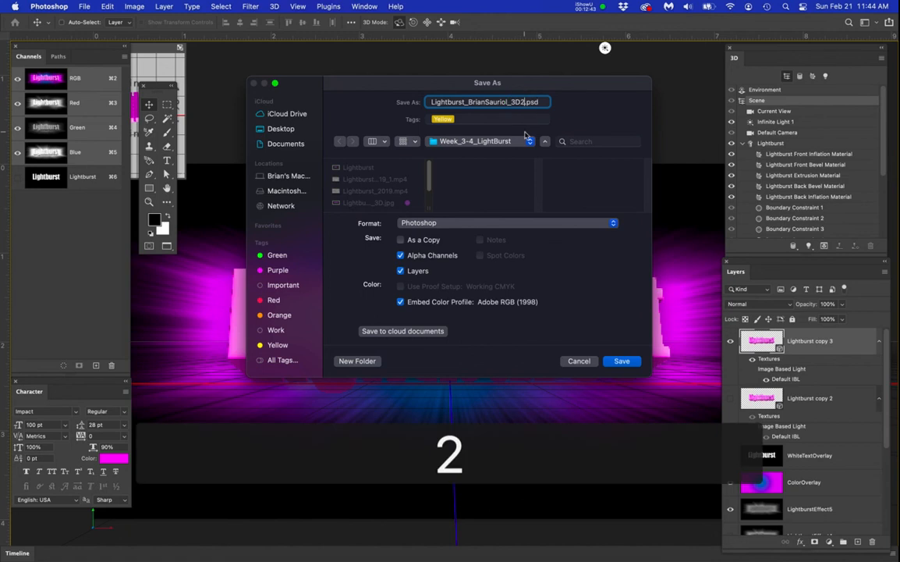
pyautogui.press('Return')
pyautogui.click(579, 240)
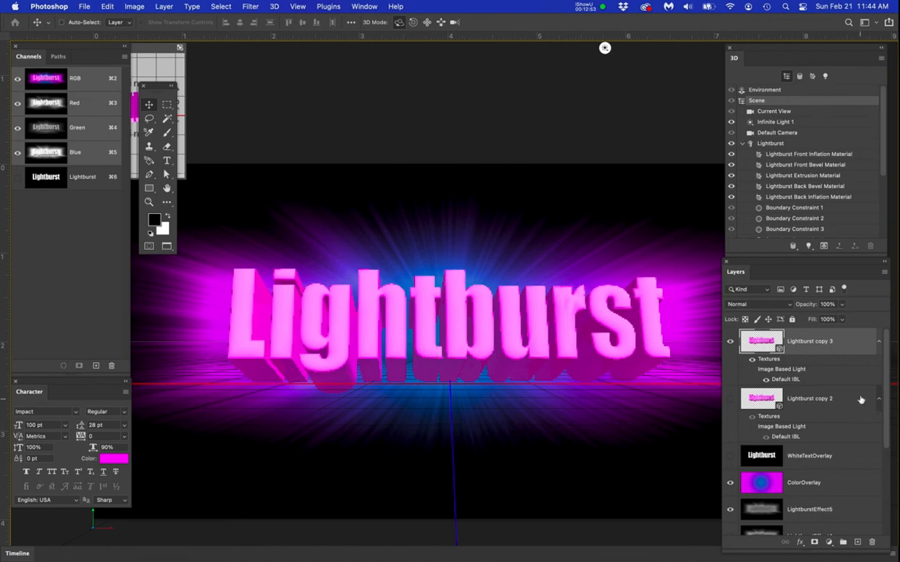
# Rasterize the 3D content of the Lightburst copy 3 layer
pyautogui.click(856, 344)
pyautogui.rightClick(853, 343)
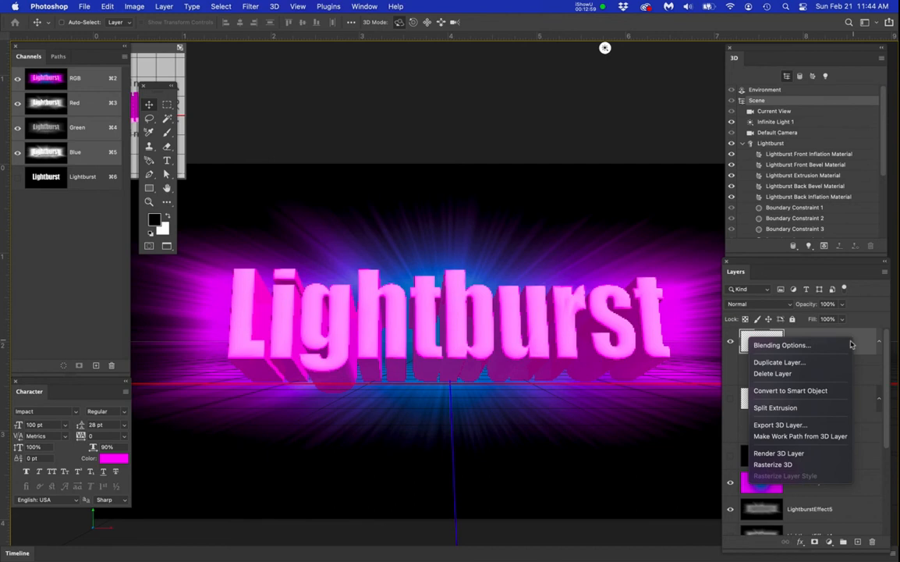
pyautogui.click(804, 466)
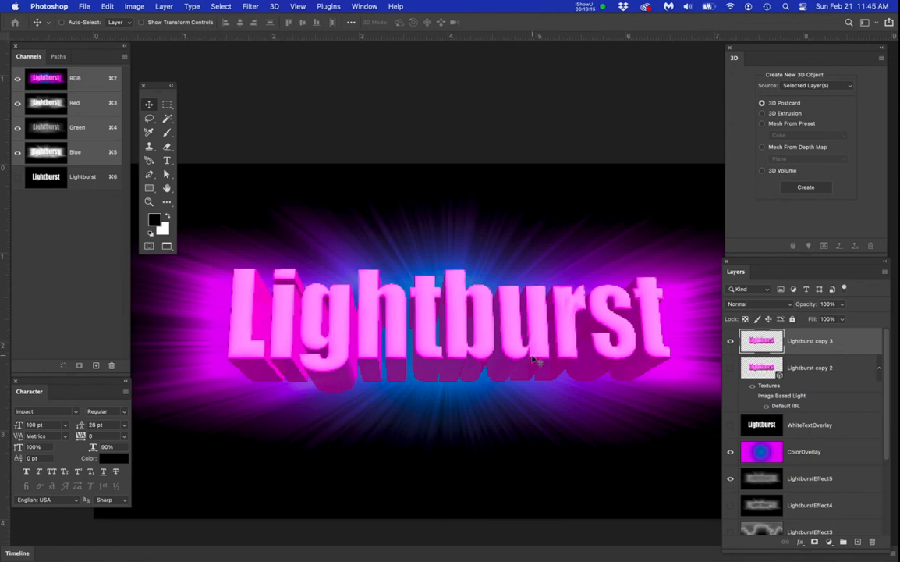
# Apply Levels to the rasterized Lightburst copy 3 layer with black input 38 and white input 249
pyautogui.press('super+l')
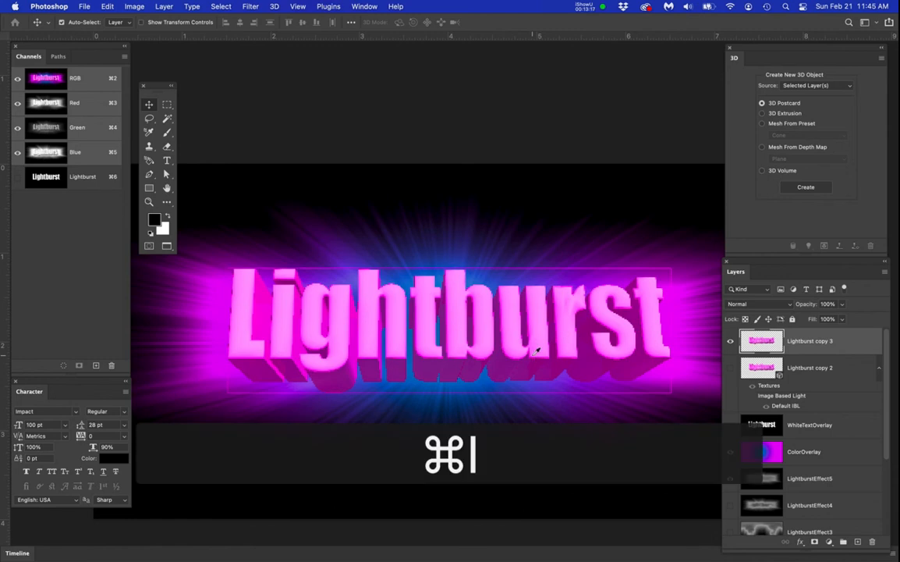
pyautogui.moveTo(639, 201); pyautogui.dragTo(659, 205)
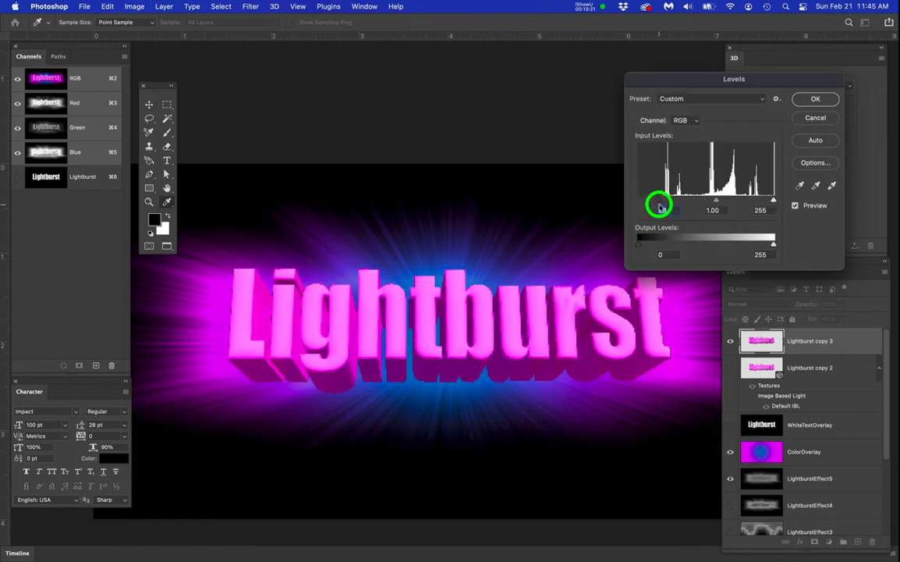
pyautogui.moveTo(773, 202); pyautogui.dragTo(770, 202)
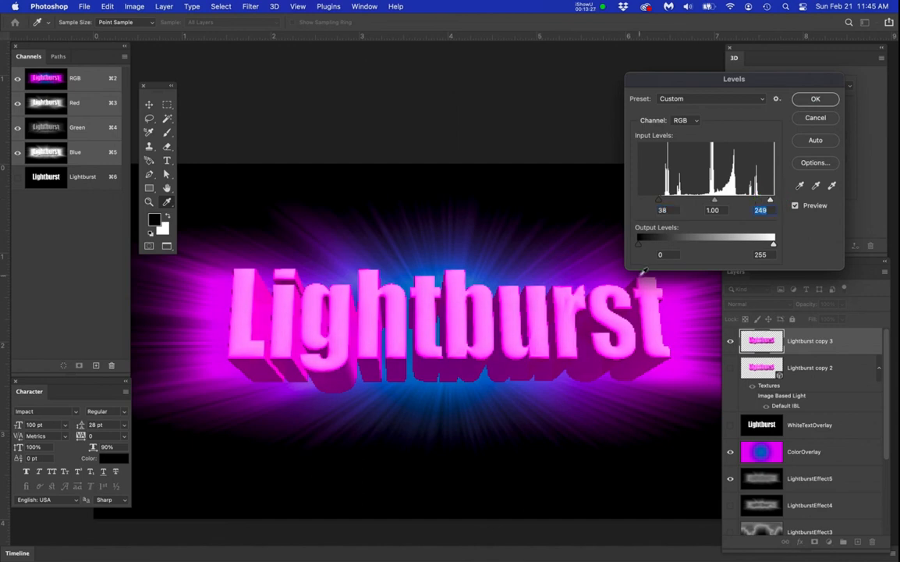
pyautogui.click(816, 99)
# Hide the rasterized Lightburst copy 3 layer and show the Lightburst copy 2 3D layer
pyautogui.scroll(-2, 483, 350)
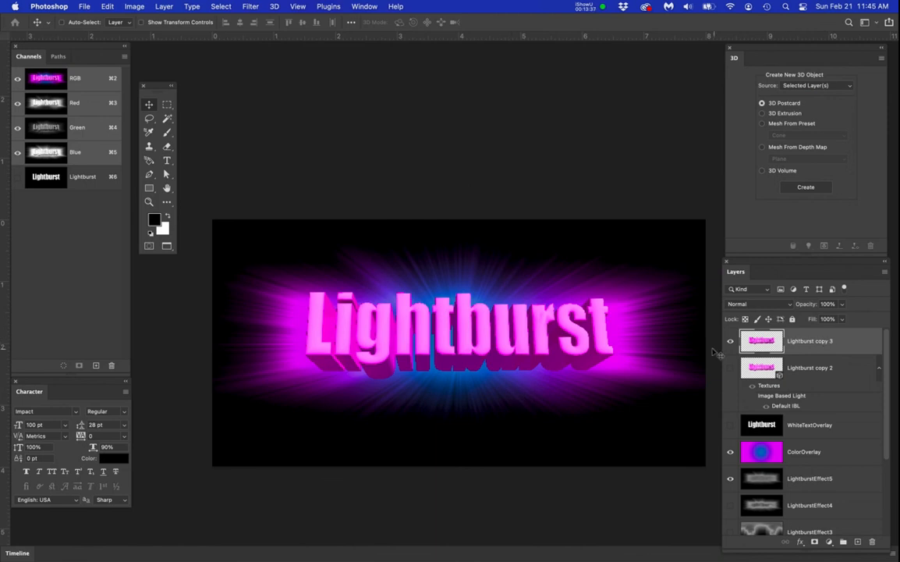
pyautogui.click(729, 342)
pyautogui.click(731, 368)
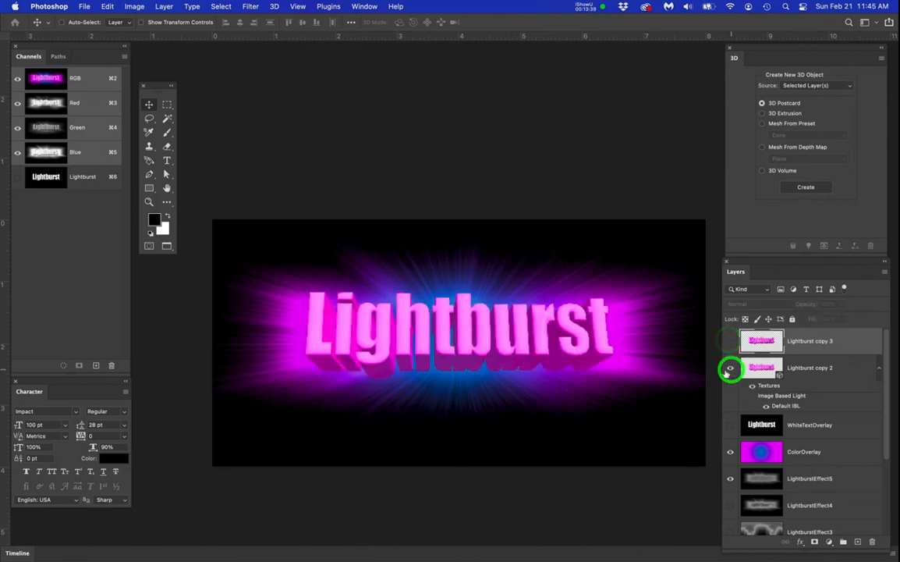
pyautogui.scroll(5, 519, 375)
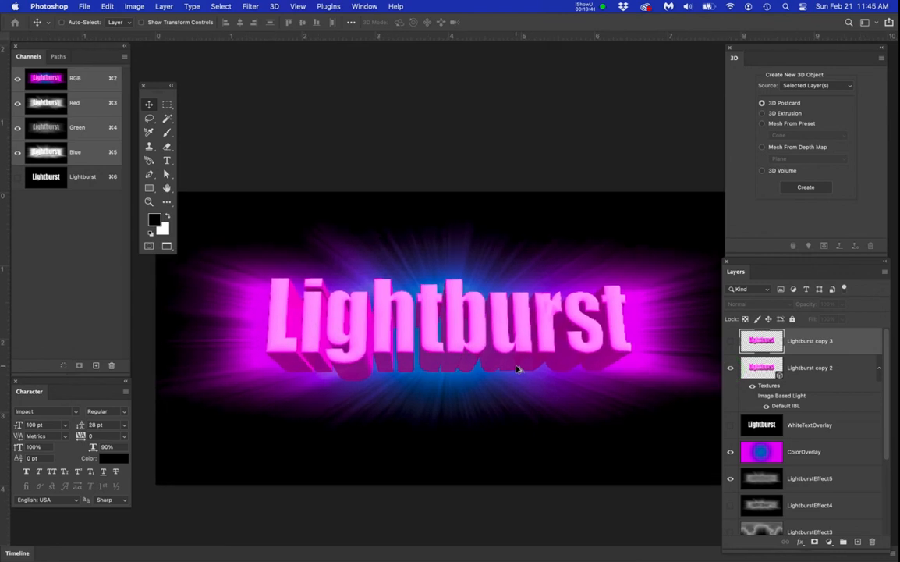
pyautogui.scroll(1, 518, 369)
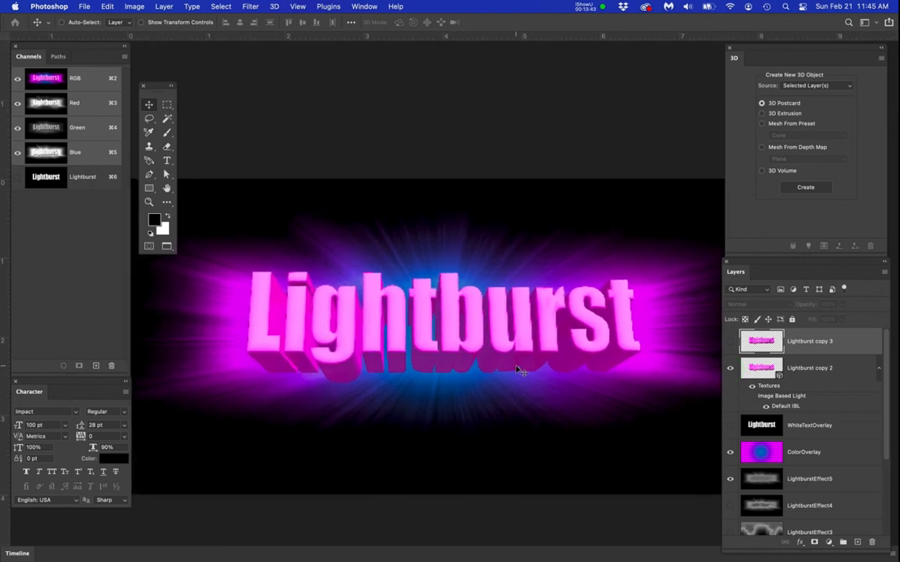
# Duplicate the Lightburst copy 2 layer, hide the original and keep the duplicate visible and selected
pyautogui.moveTo(757, 368); pyautogui.dragTo(856, 544)
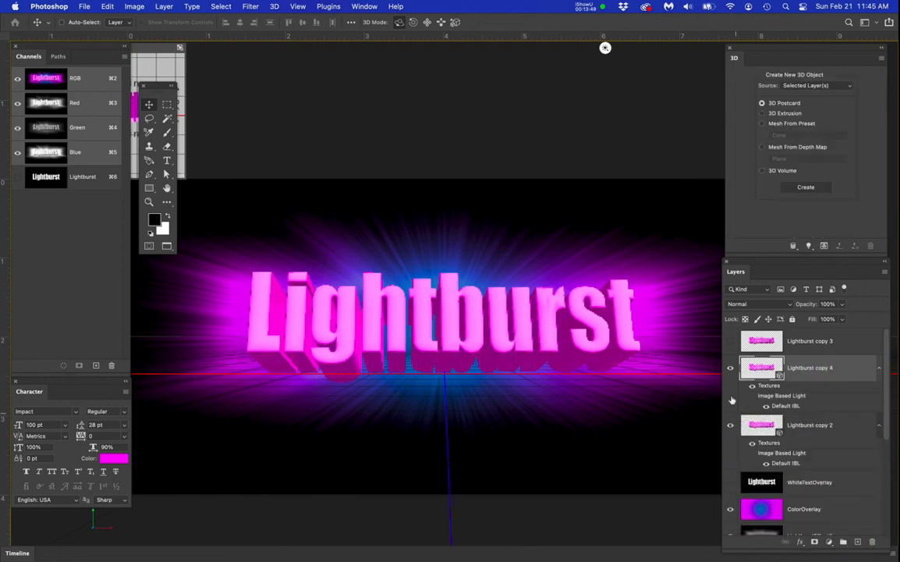
pyautogui.click(731, 367)
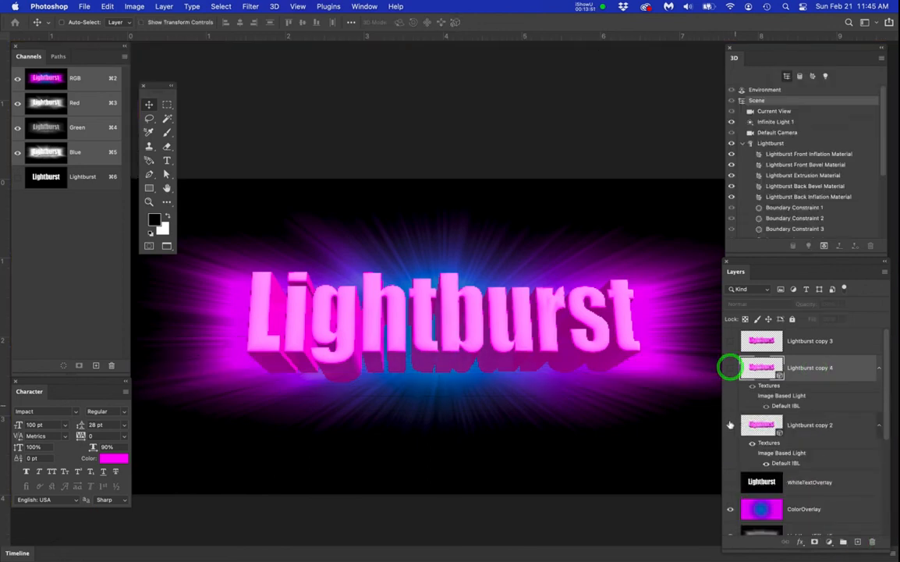
pyautogui.click(731, 426)
pyautogui.click(730, 368)
pyautogui.click(858, 367)
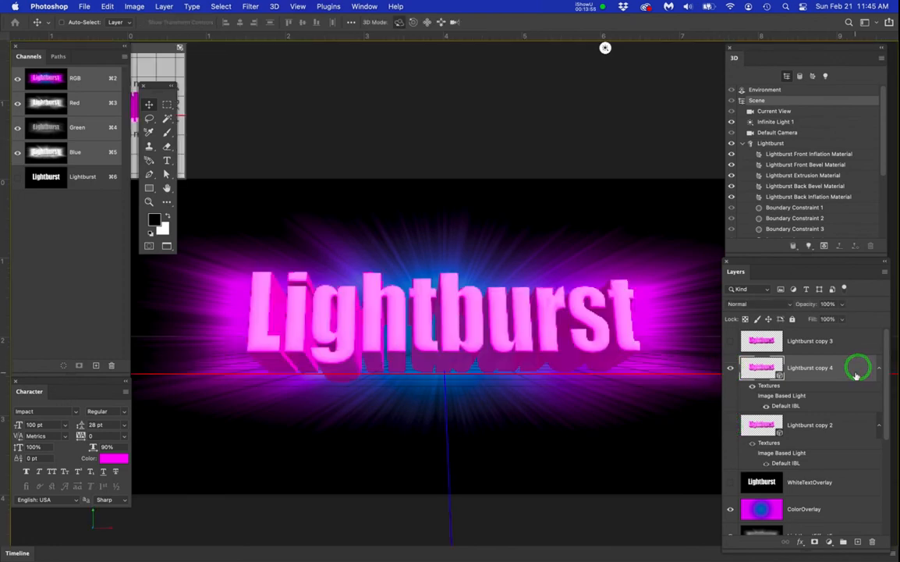
# Change Infinite Light 1 in the duplicated layer to a Spot light, and move and shorten the Properties panel to clear the lettering
pyautogui.click(778, 121)
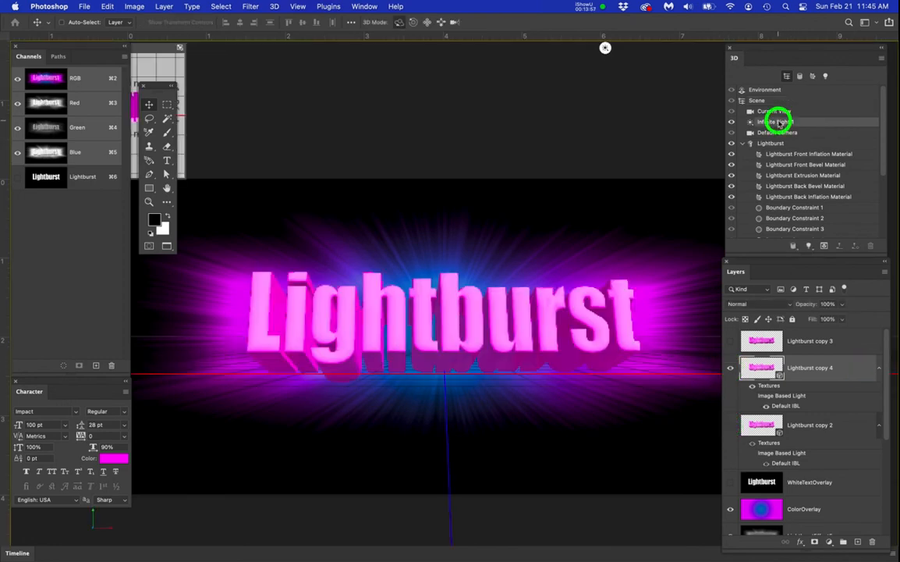
pyautogui.click(776, 122)
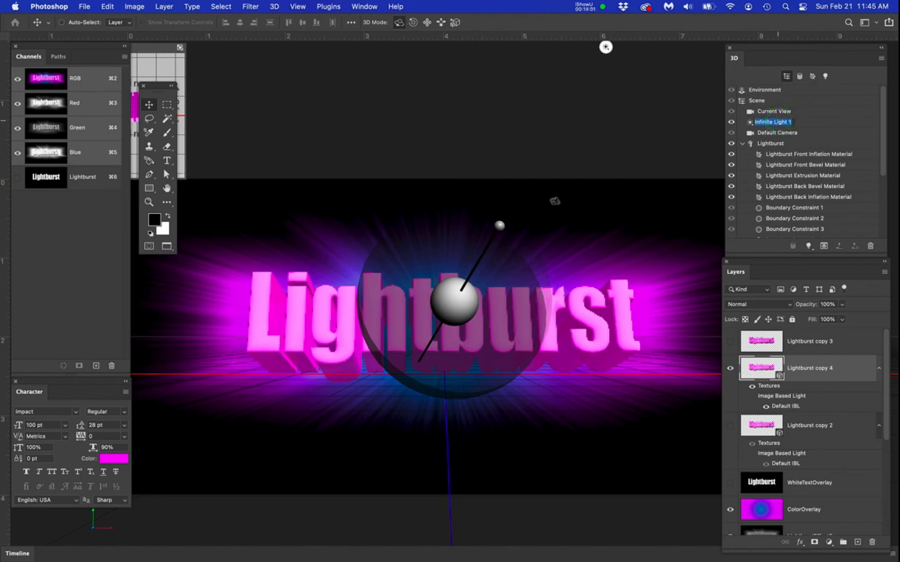
pyautogui.doubleClick(829, 122)
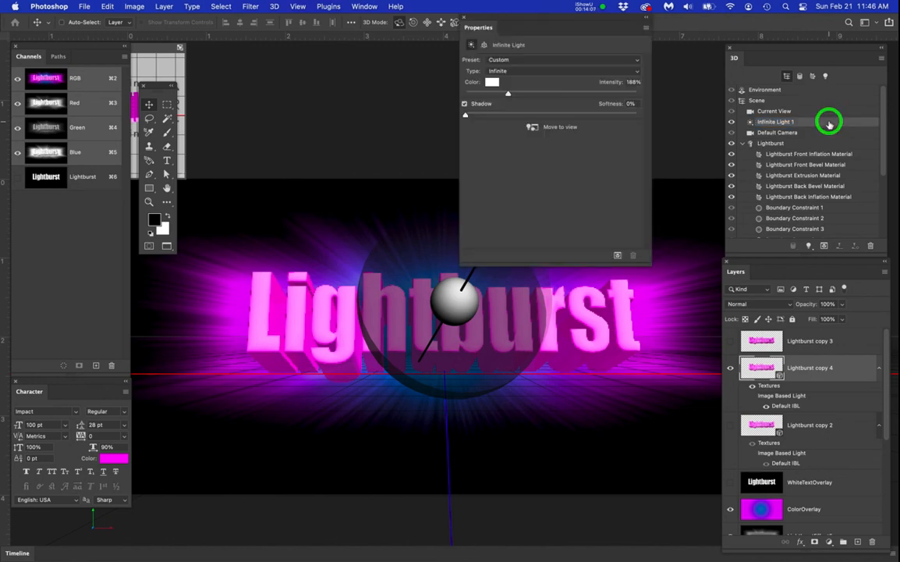
pyautogui.click(536, 71)
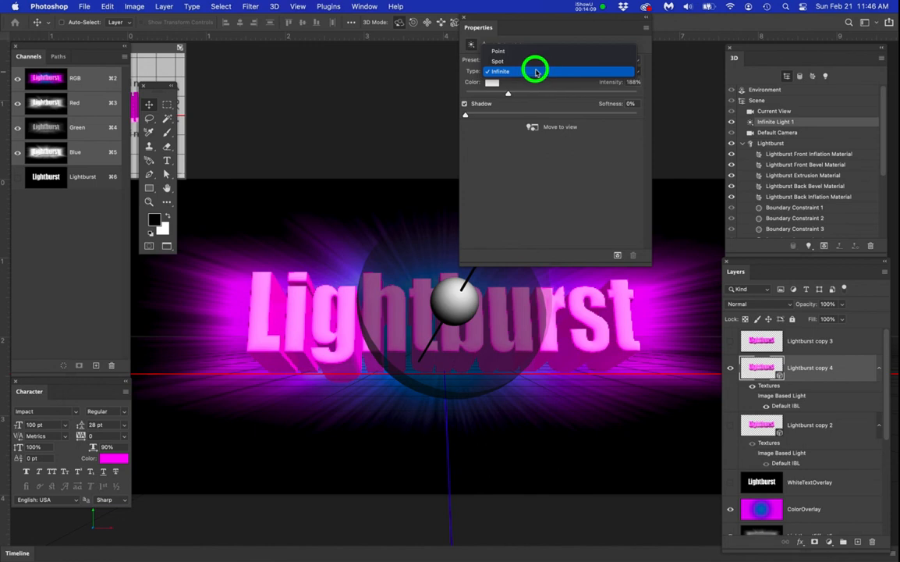
pyautogui.click(533, 63)
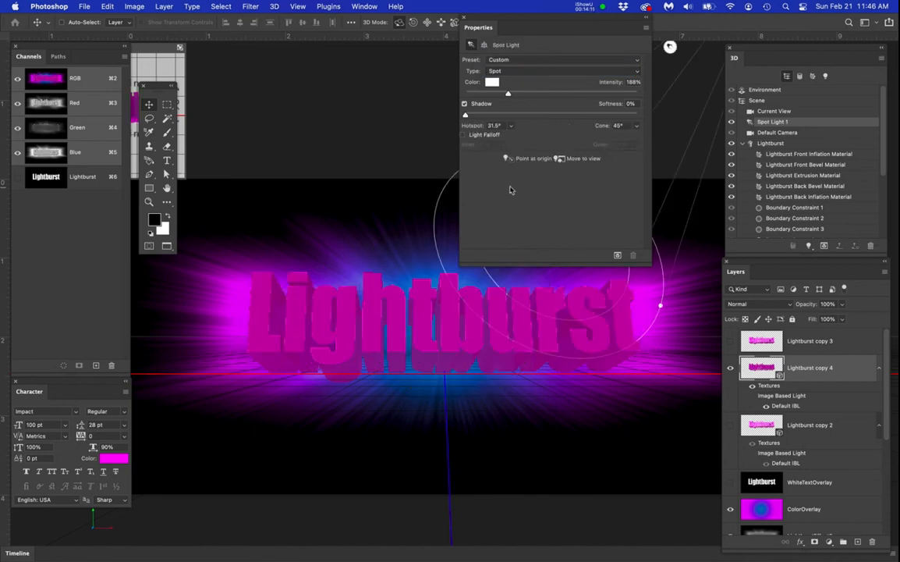
pyautogui.moveTo(496, 26); pyautogui.dragTo(409, 9)
pyautogui.moveTo(434, 263); pyautogui.dragTo(432, 156)
# Try to reposition the spot light above the middle of the lettering, and undo the move
pyautogui.scroll(-6, 462, 310)
pyautogui.click(469, 355)
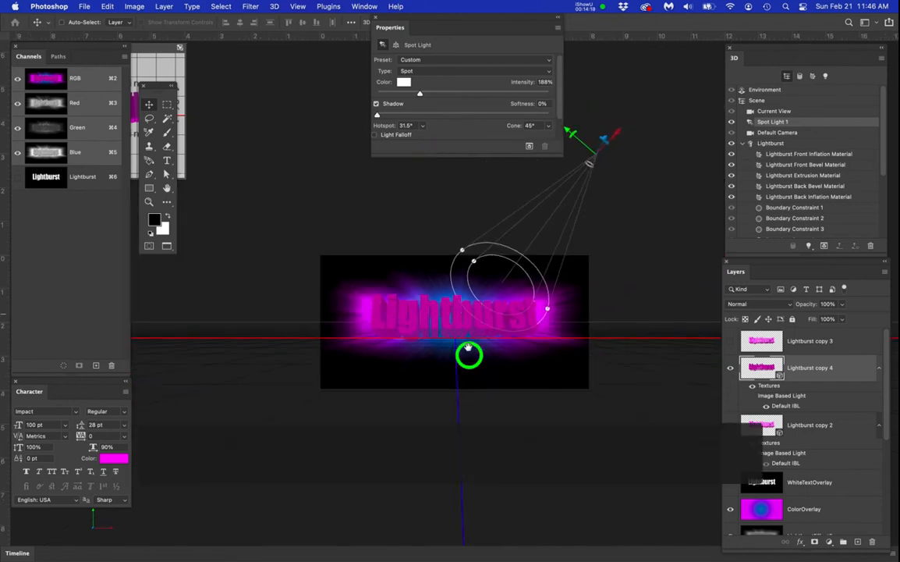
pyautogui.moveTo(468, 355); pyautogui.dragTo(471, 364)
pyautogui.scroll(3, 478, 327)
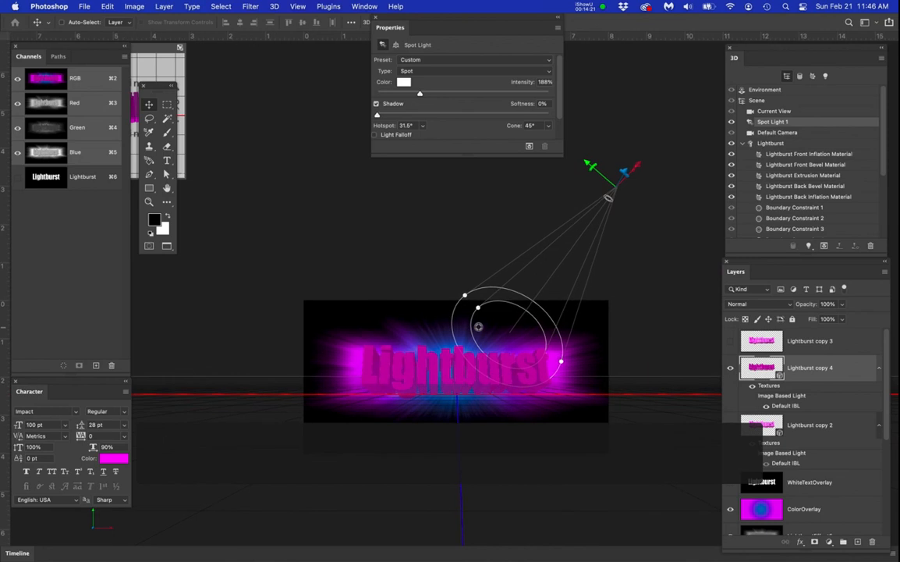
pyautogui.moveTo(478, 326); pyautogui.dragTo(530, 336)
pyautogui.moveTo(578, 204); pyautogui.dragTo(520, 195)
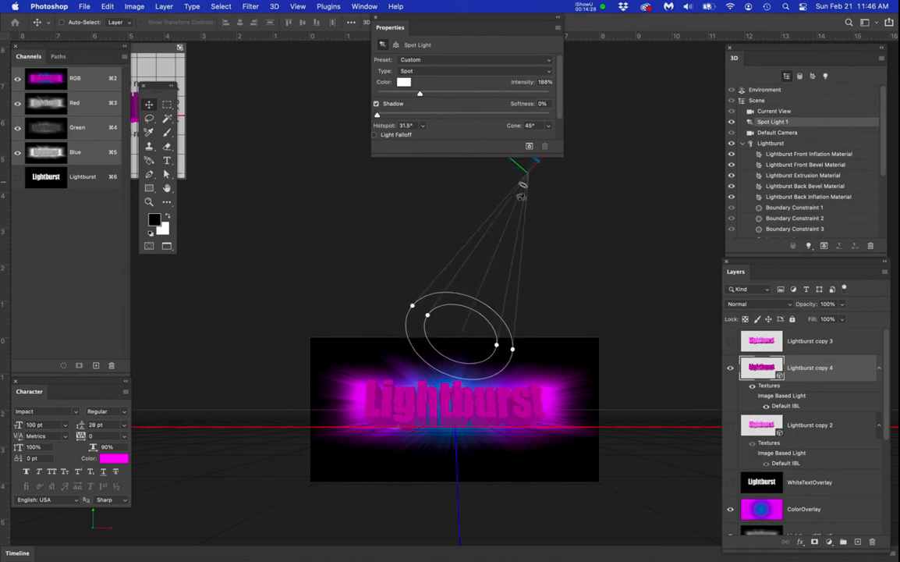
pyautogui.press('super+z')
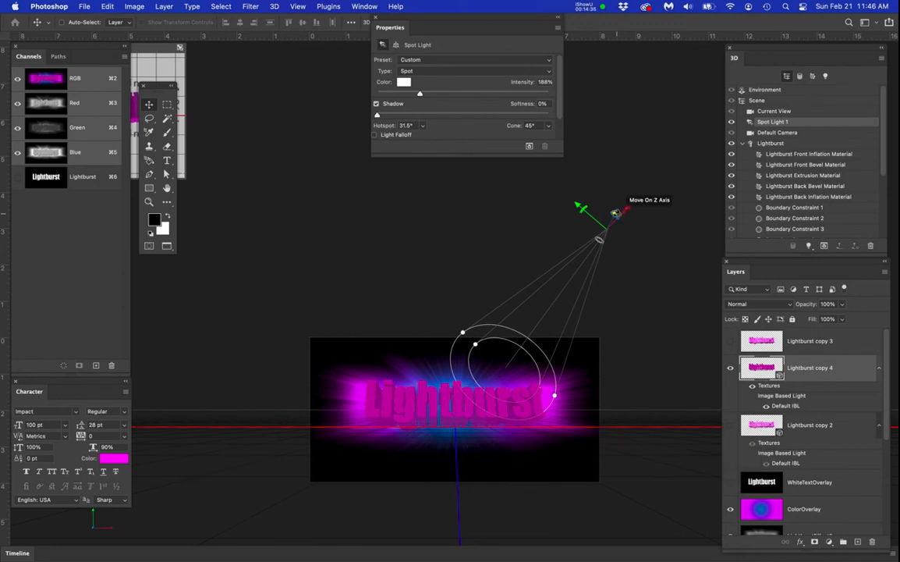
# Try to move the spot light about 6.01 in along its Z axis, and undo the move
pyautogui.moveTo(616, 212); pyautogui.dragTo(727, 138)
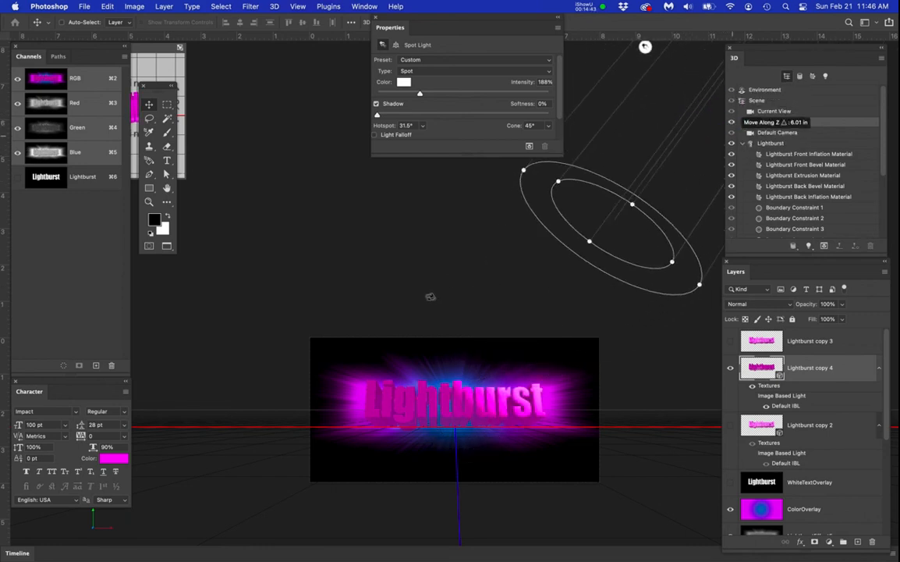
pyautogui.scroll(-10, 430, 299)
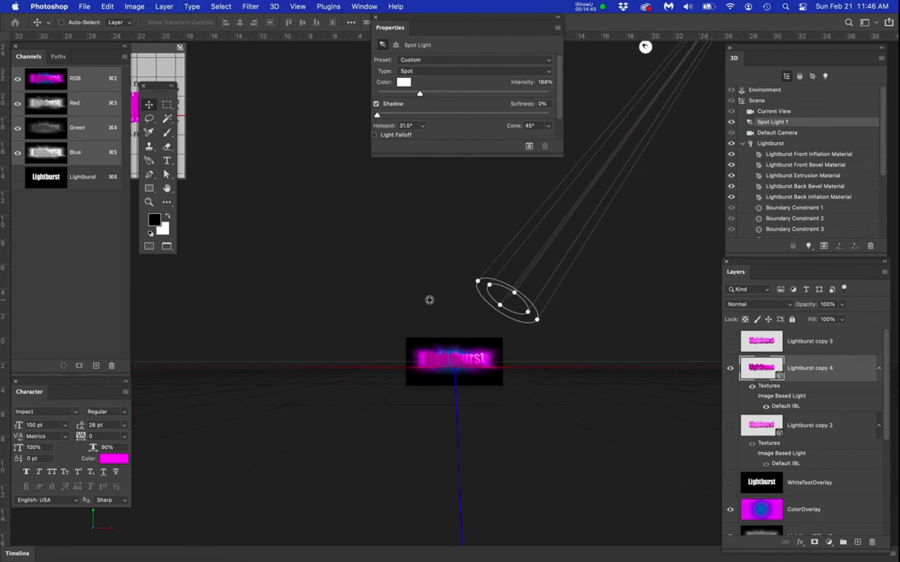
pyautogui.scroll(5, 542, 377)
pyautogui.hscroll(4, 542, 378)
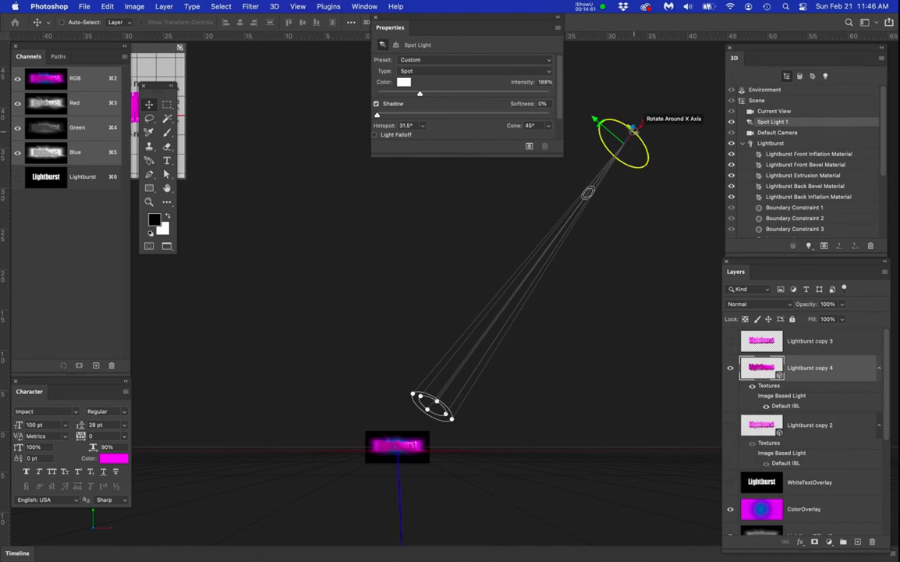
pyautogui.press('super+z')
pyautogui.scroll(6, 429, 429)
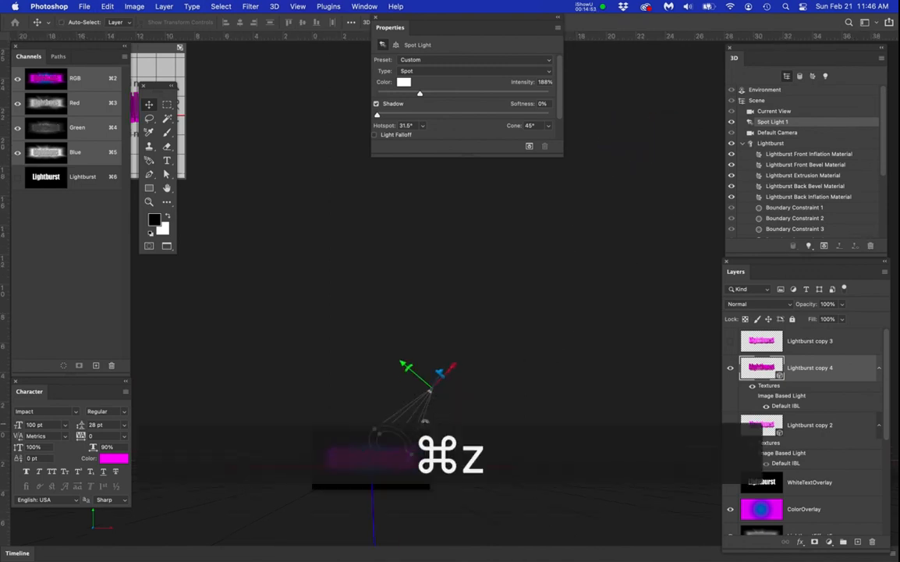
pyautogui.moveTo(516, 412); pyautogui.dragTo(570, 320)
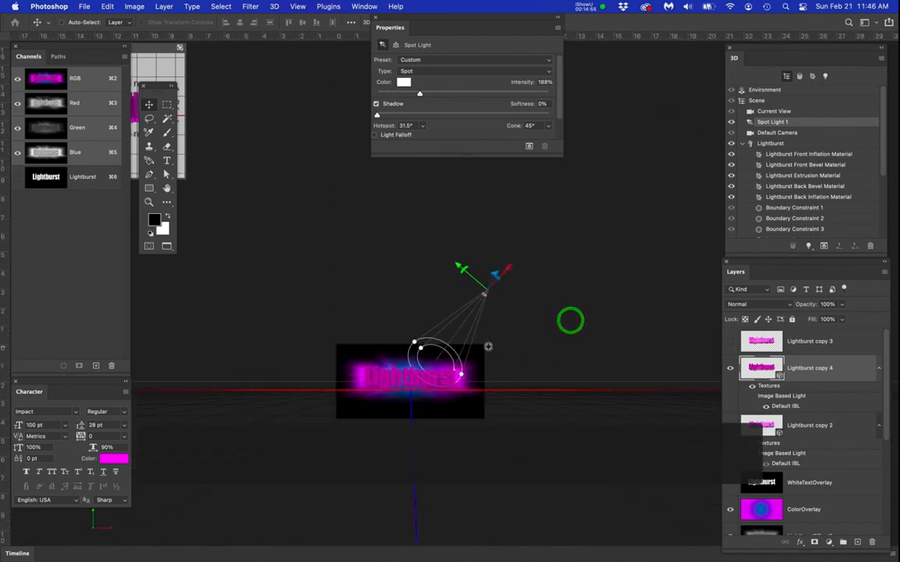
pyautogui.scroll(2, 488, 347)
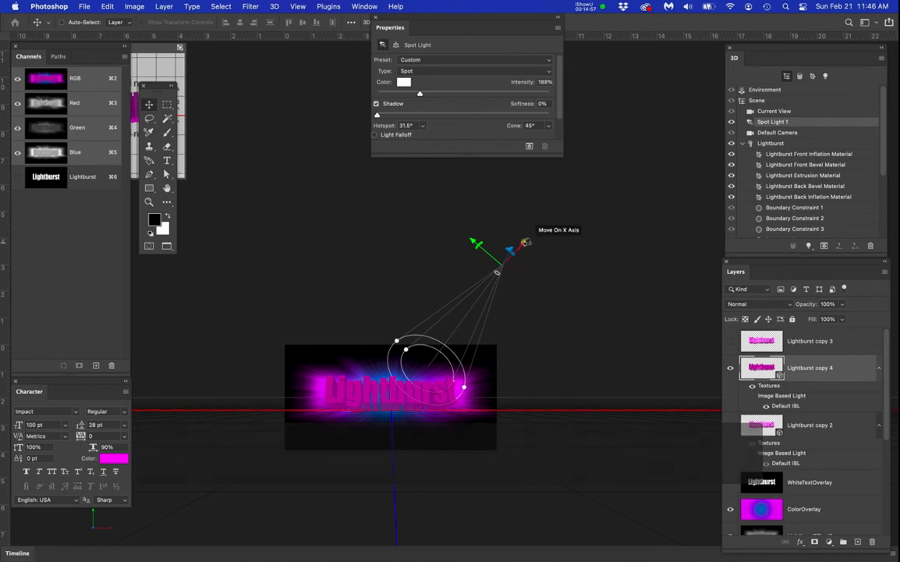
# Reposition and aim Spot Light 1 from above so its beam falls across the middle of the Lightburst lettering
pyautogui.scroll(1, 480, 269)
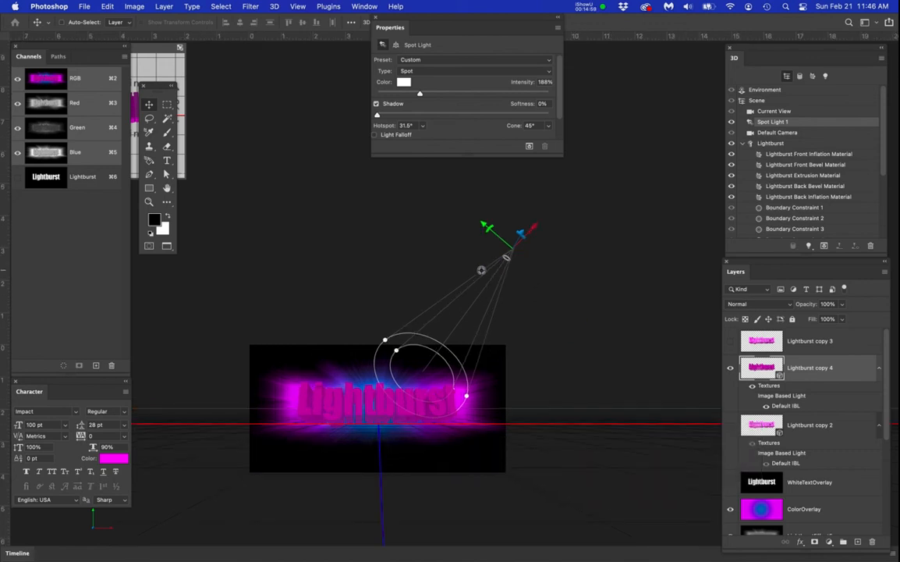
pyautogui.moveTo(538, 226); pyautogui.dragTo(500, 259)
pyautogui.moveTo(443, 258); pyautogui.dragTo(461, 222)
pyautogui.moveTo(540, 291); pyautogui.dragTo(554, 276)
pyautogui.moveTo(460, 176); pyautogui.dragTo(458, 179)
pyautogui.moveTo(518, 184); pyautogui.dragTo(453, 194)
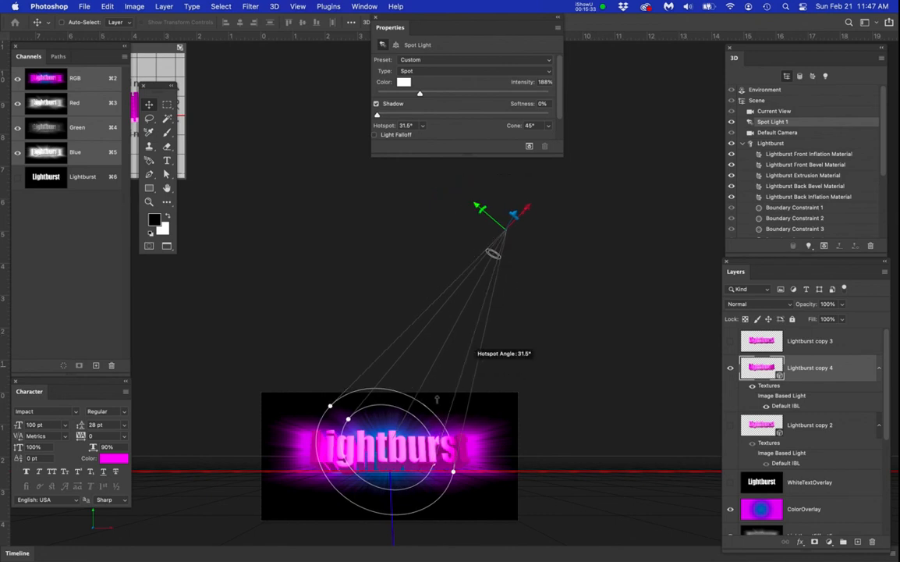
# Widen the spot light's cone to about 60° so it lights the full width of the lettering
pyautogui.scroll(5, 419, 420)
pyautogui.moveTo(553, 439); pyautogui.dragTo(565, 343)
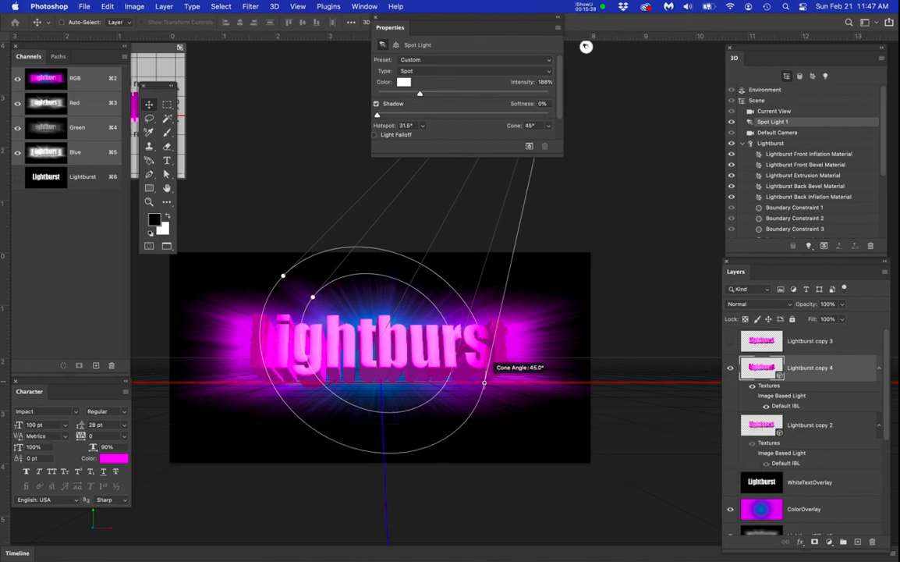
pyautogui.moveTo(483, 383); pyautogui.dragTo(525, 395)
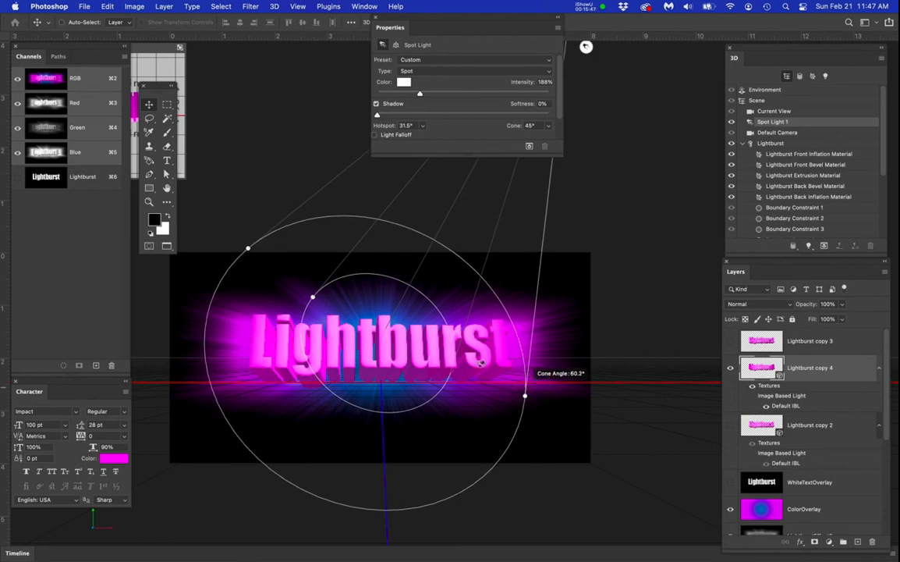
pyautogui.scroll(-5, 392, 292)
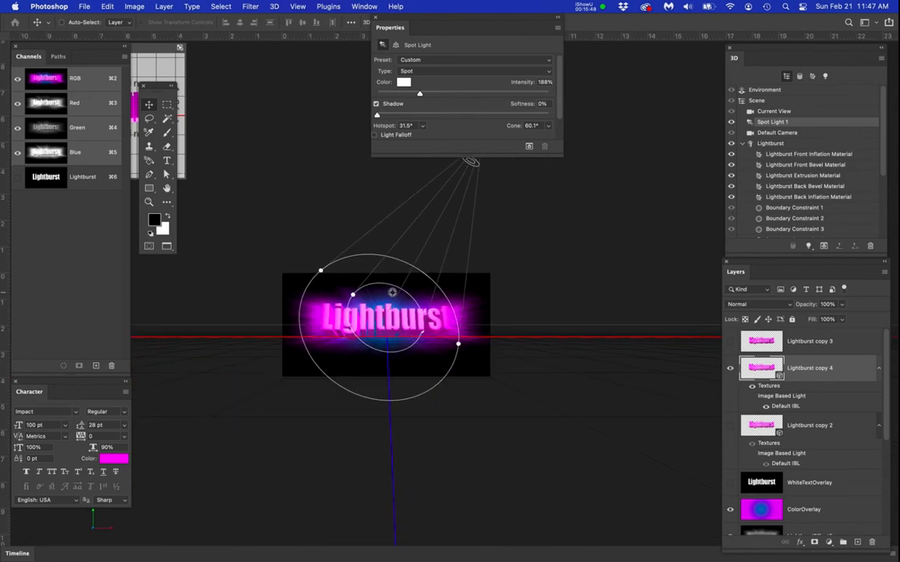
pyautogui.moveTo(485, 368)
pyautogui.mouseDown()
pyautogui.moveTo(486, 376)
pyautogui.moveTo(496, 369)
pyautogui.mouseUp()
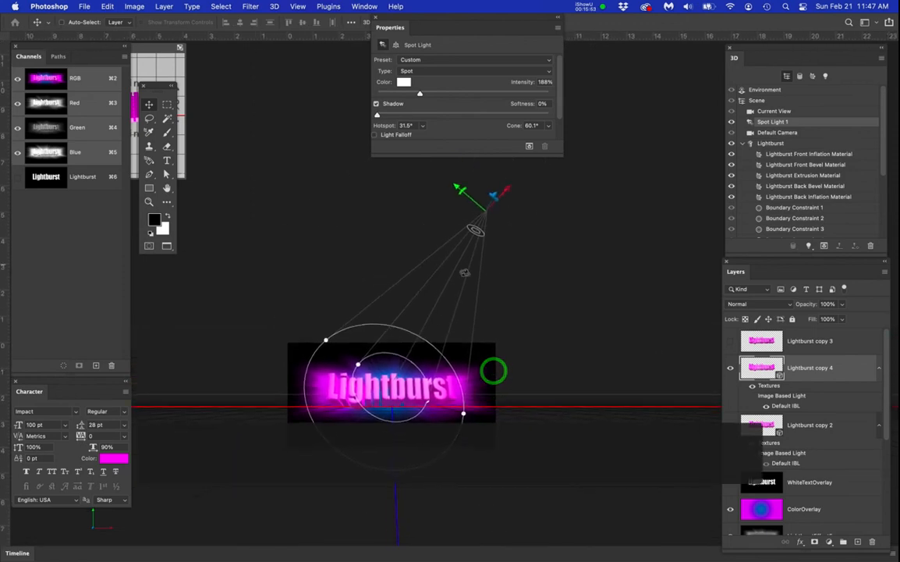
pyautogui.scroll(2, 436, 334)
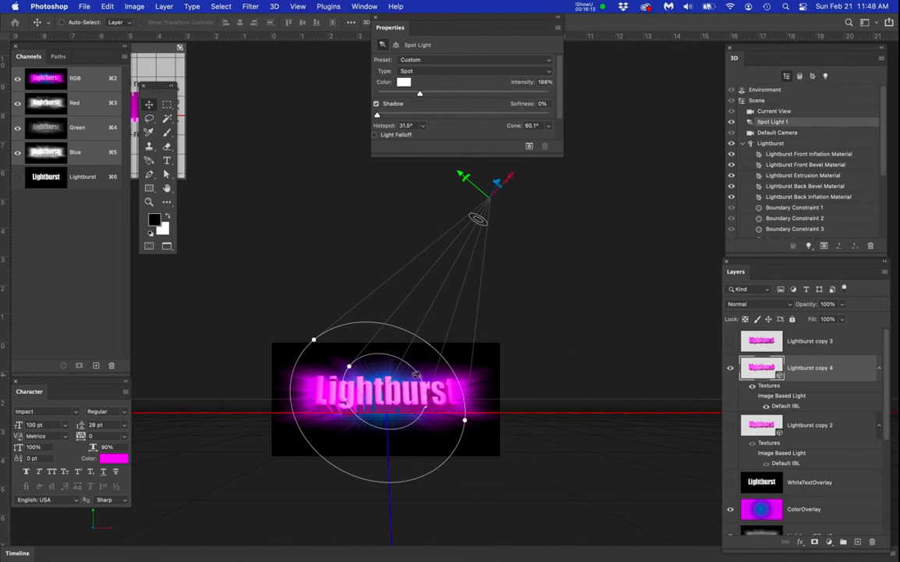
# Duplicate the Lightburst copy 4 layer, hide the original and rasterize the 3D duplicate
pyautogui.moveTo(842, 377); pyautogui.dragTo(858, 545)
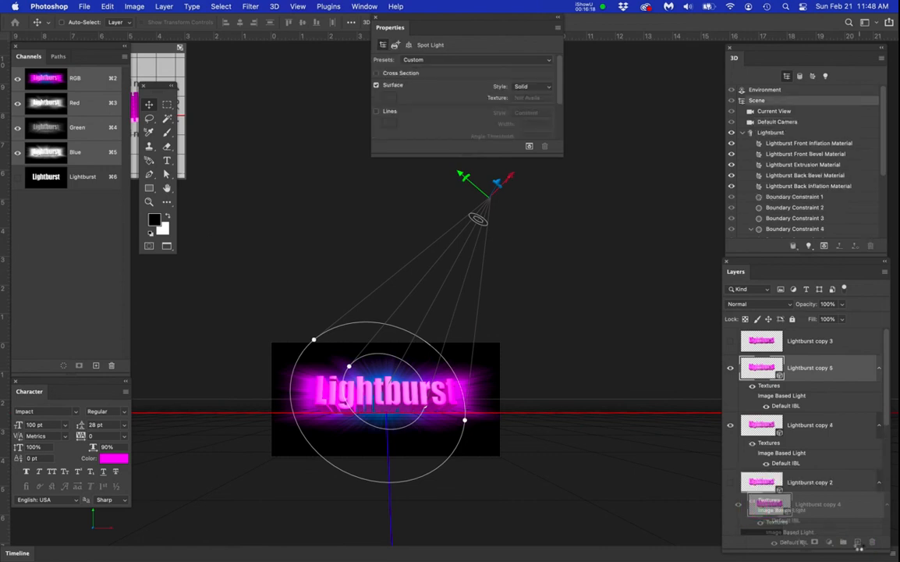
pyautogui.click(731, 425)
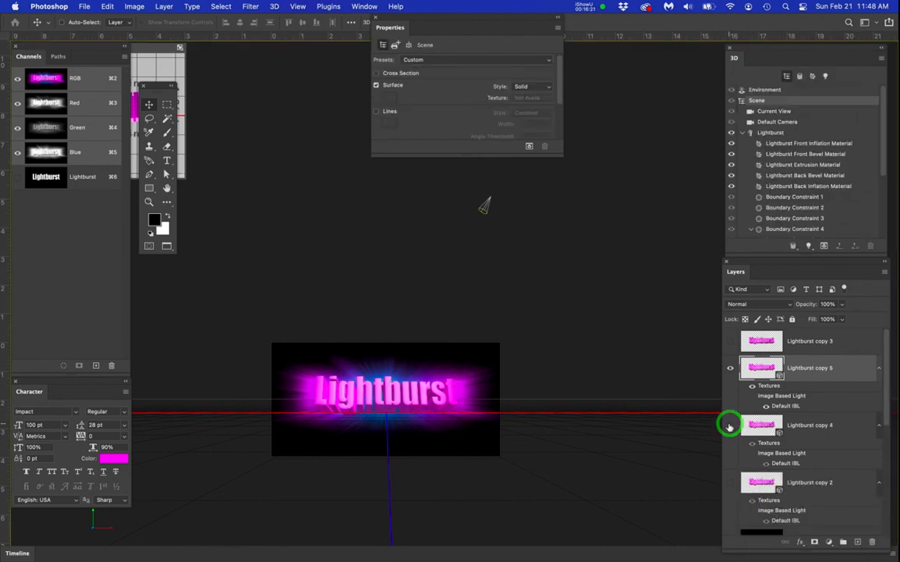
pyautogui.rightClick(854, 371)
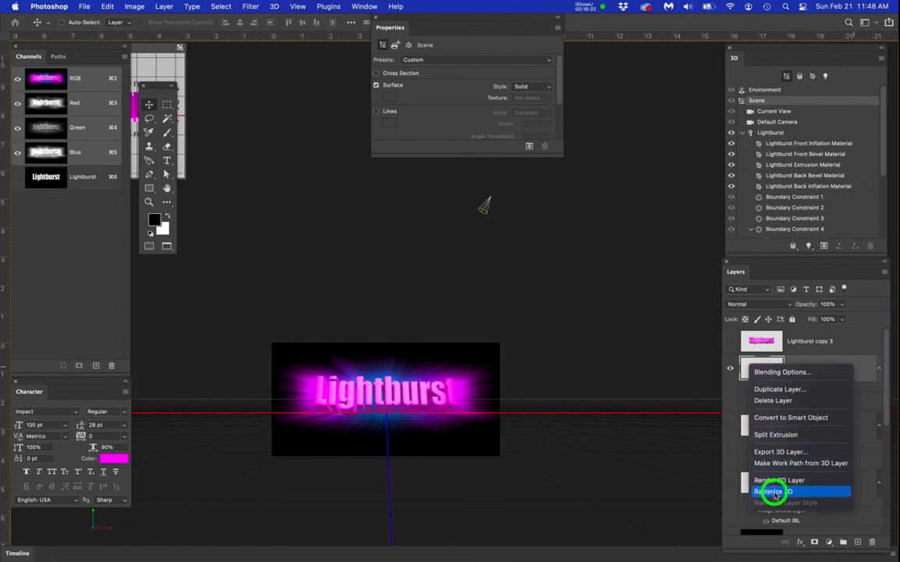
pyautogui.click(770, 492)
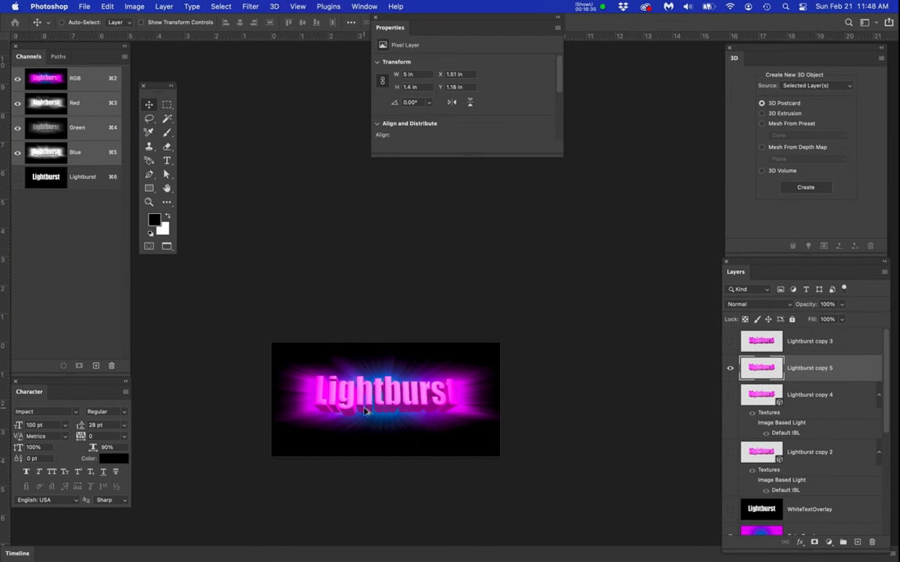
# Apply Levels to the rasterized Lightburst copy 5 layer with black input 32 and a slightly lowered white input
pyautogui.scroll(5, 364, 410)
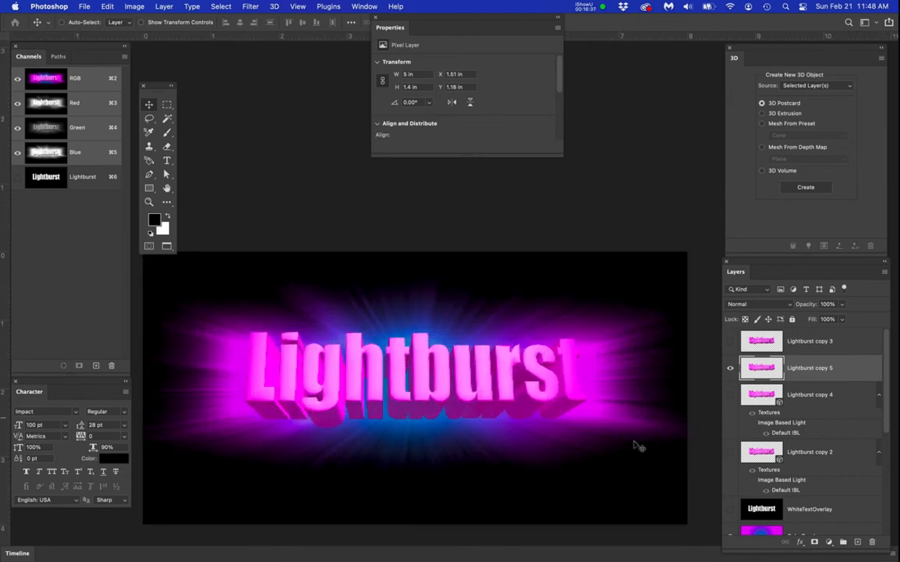
pyautogui.click(731, 367)
pyautogui.click(730, 368)
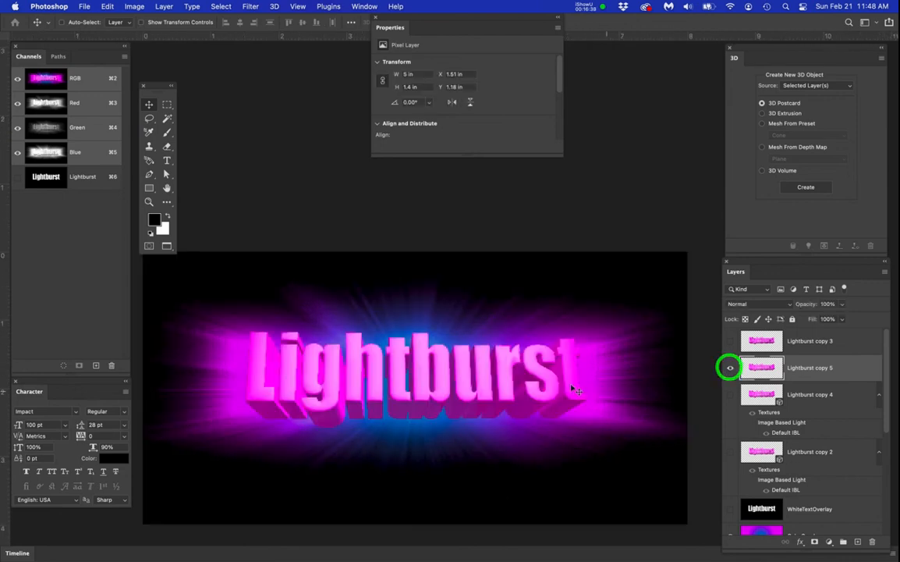
pyautogui.press('super+l')
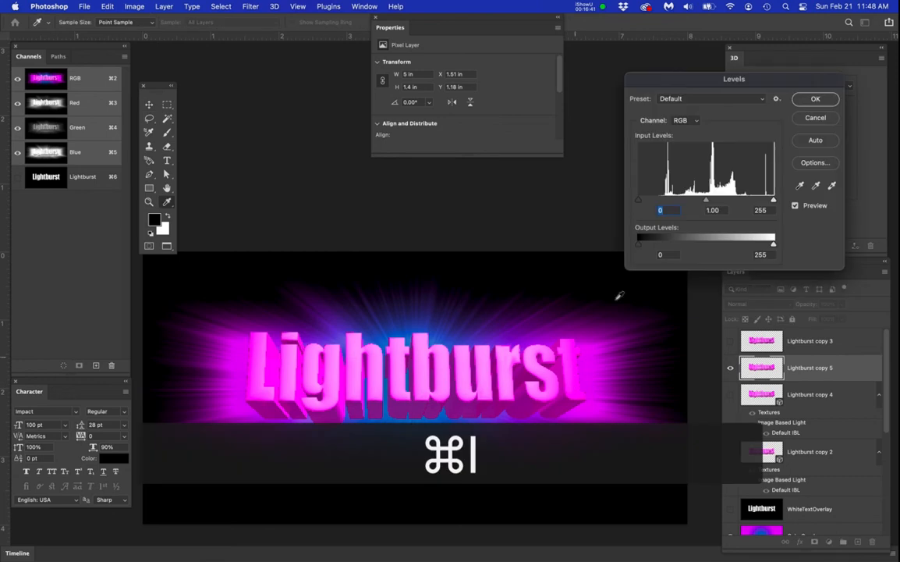
pyautogui.moveTo(639, 201); pyautogui.dragTo(656, 207)
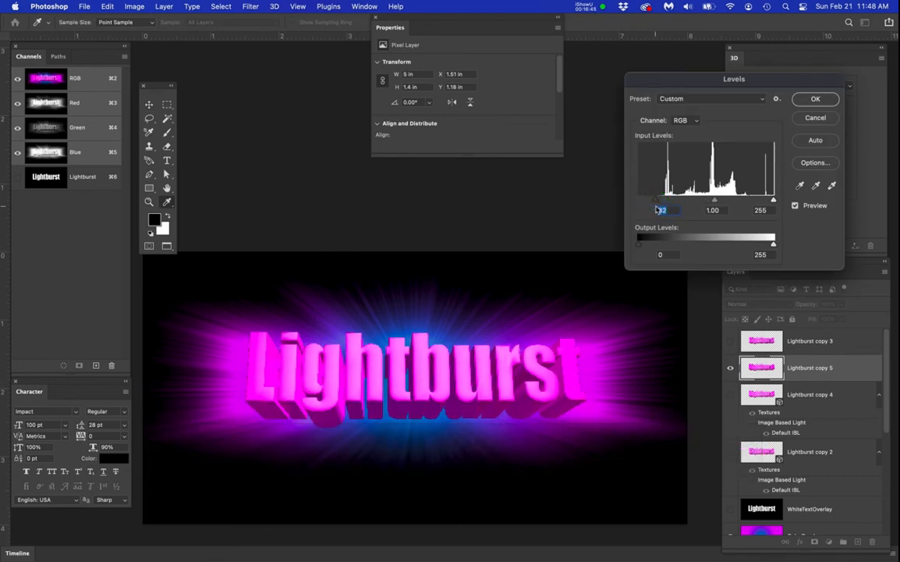
pyautogui.moveTo(772, 200); pyautogui.dragTo(767, 200)
pyautogui.click(827, 101)
# Compare the Lightburst copy 5 and Lightburst copy 3 versions by toggling their visibility, leaving only copy 5 shown
pyautogui.click(730, 367)
pyautogui.click(731, 343)
pyautogui.click(730, 344)
pyautogui.click(730, 368)
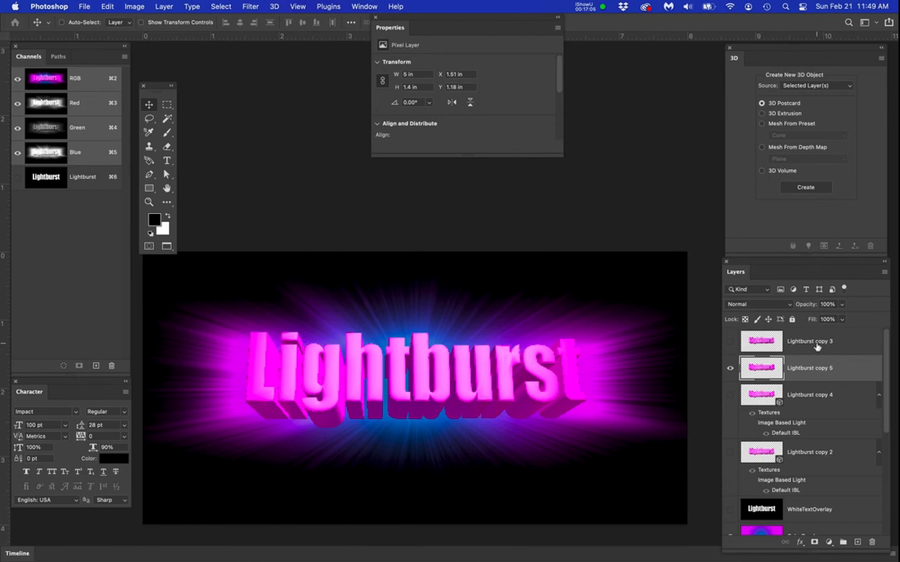
# Select the hidden Lightburst copy 4 layer and save the document
pyautogui.click(844, 342)
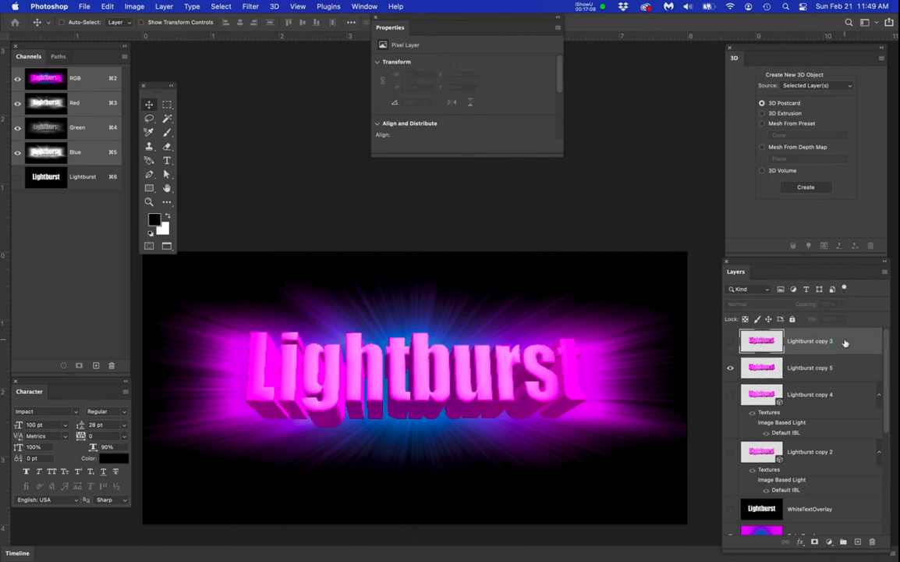
pyautogui.click(840, 369)
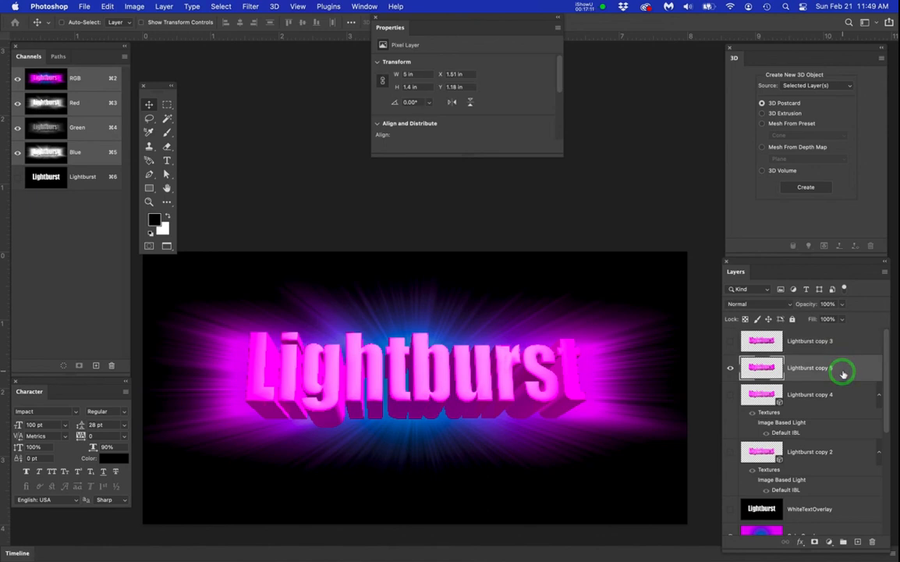
pyautogui.click(844, 395)
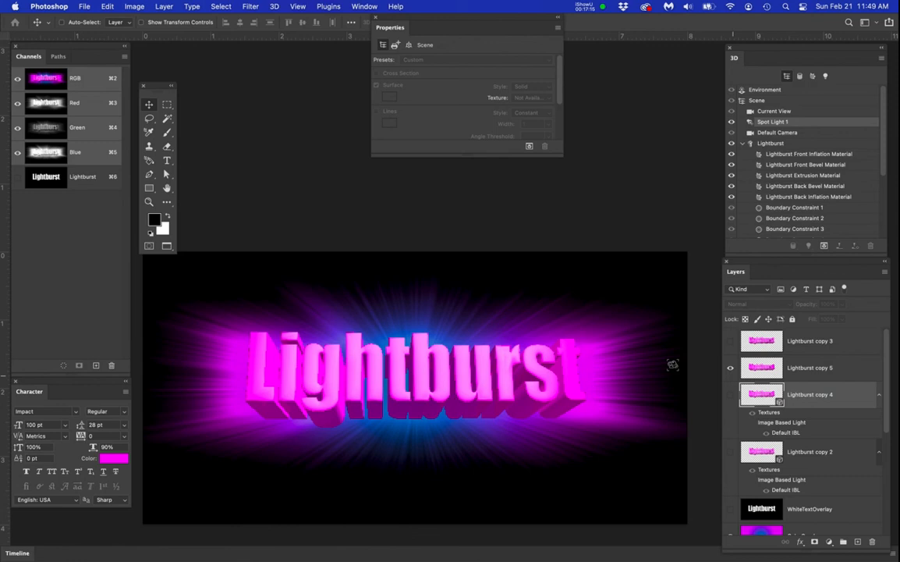
pyautogui.press('super+s')
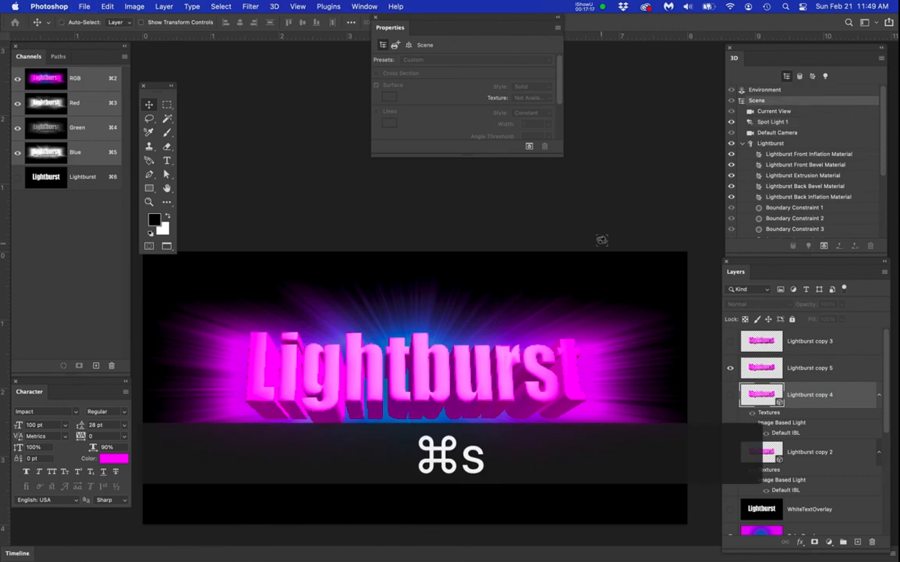